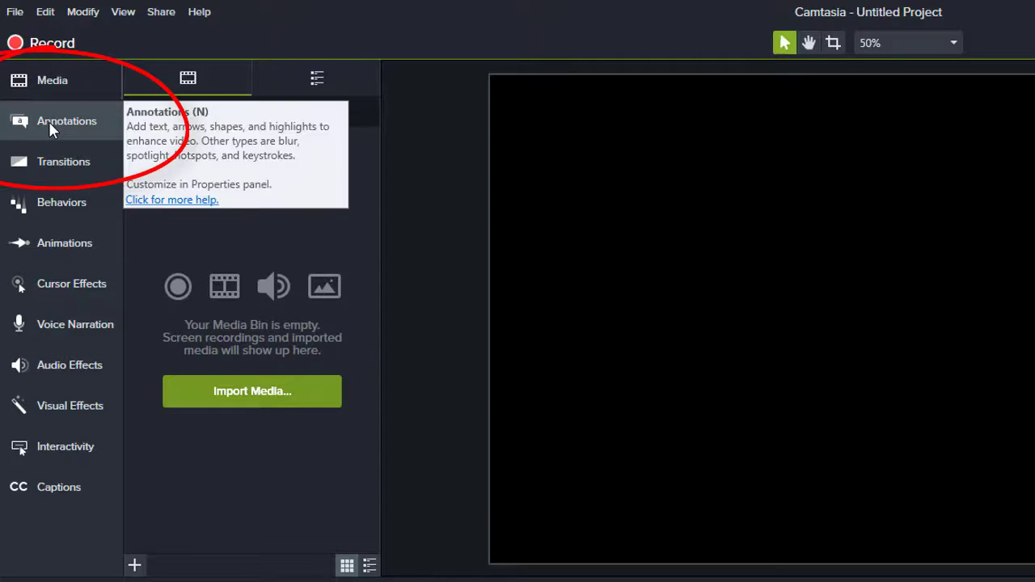
- Open the Annotations callout library with the Style filter set to All
{"action": "left_click", "coordinate": [47, 123]}
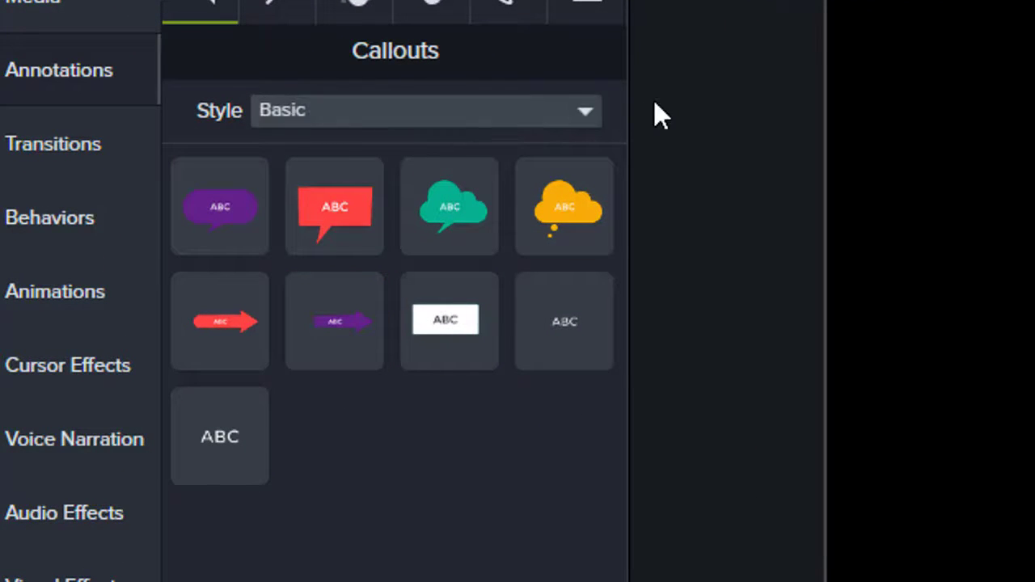
{"action": "left_click", "coordinate": [582, 115]}
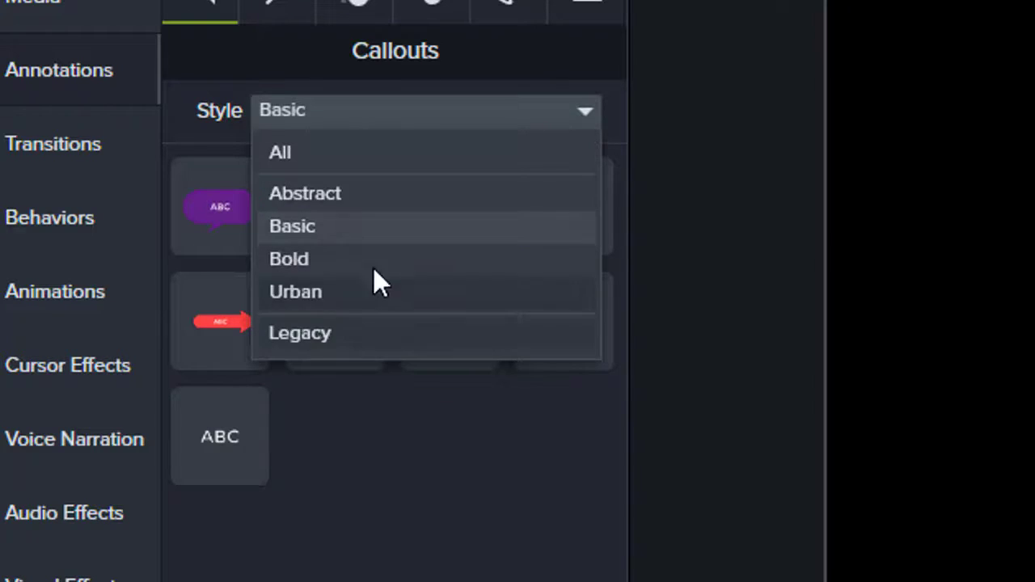
{"action": "left_click", "coordinate": [335, 158]}
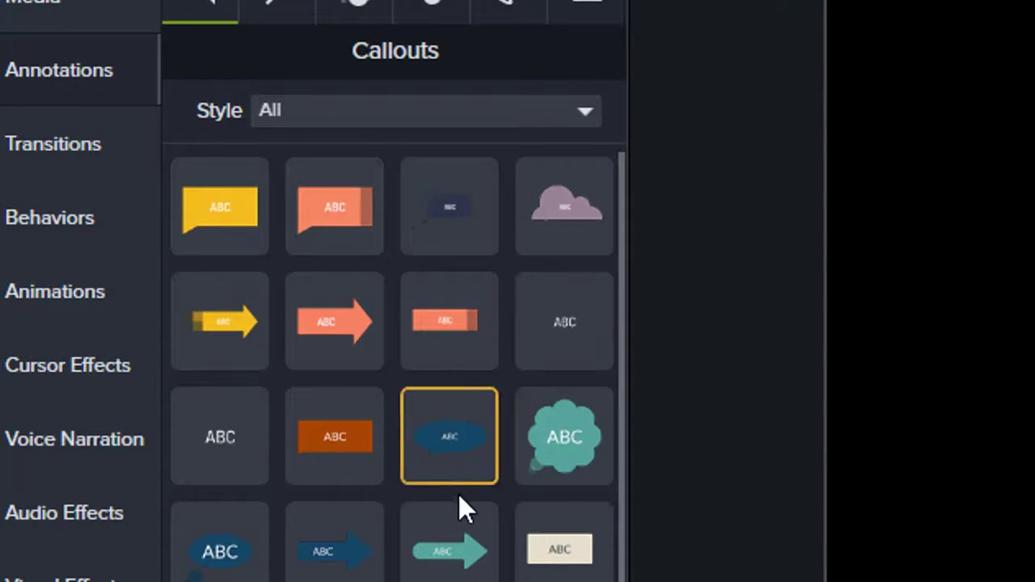
{"action": "scroll", "coordinate": [469, 486], "scroll_direction": "down", "scroll_amount": 5}
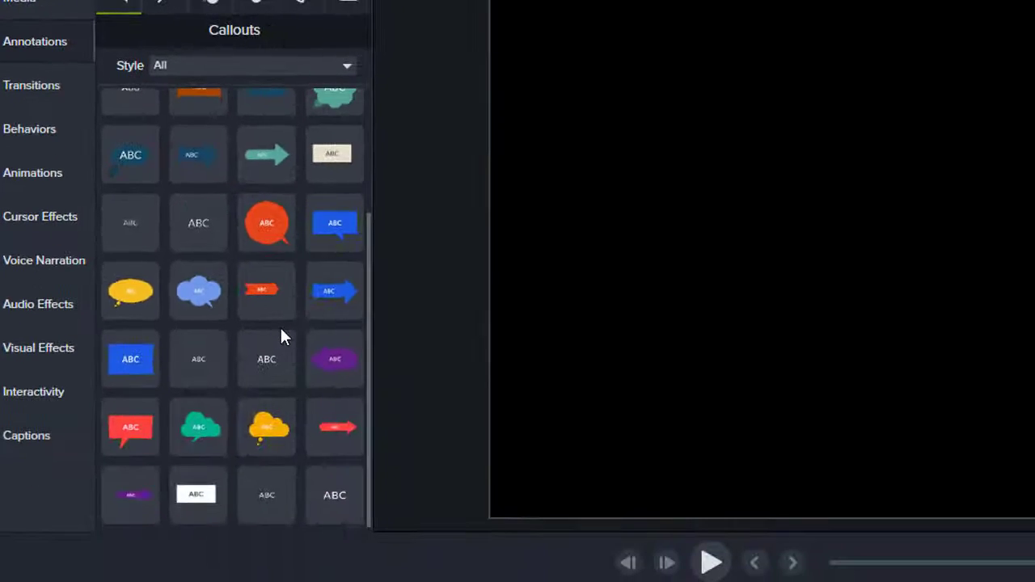
{"action": "scroll", "coordinate": [280, 325], "scroll_direction": "up", "scroll_amount": 4}
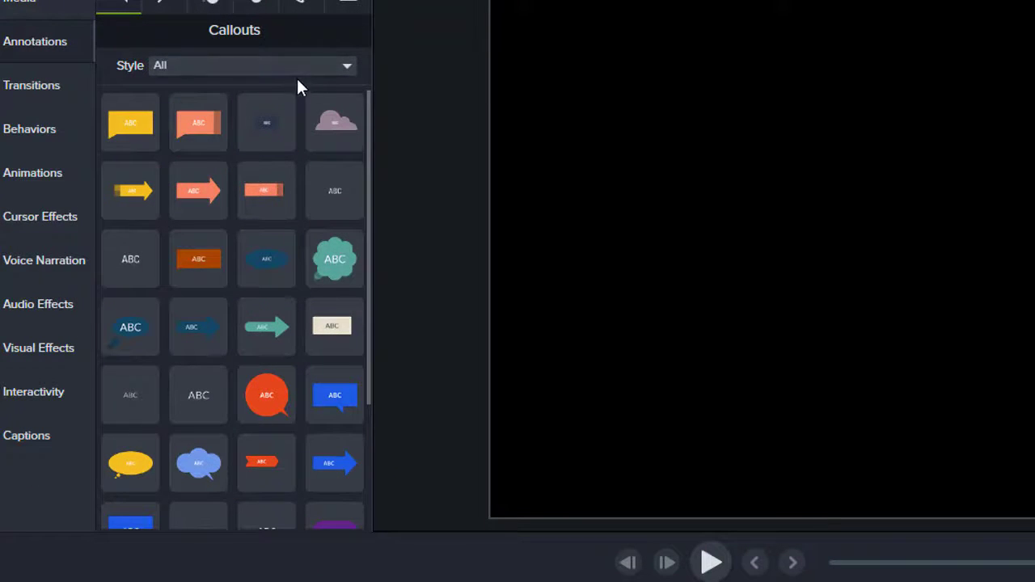
- Preview the Basic and Urban callout styles, then return the Style filter to All
{"action": "left_click", "coordinate": [269, 65]}
{"action": "left_click", "coordinate": [253, 133]}
{"action": "left_click", "coordinate": [238, 70]}
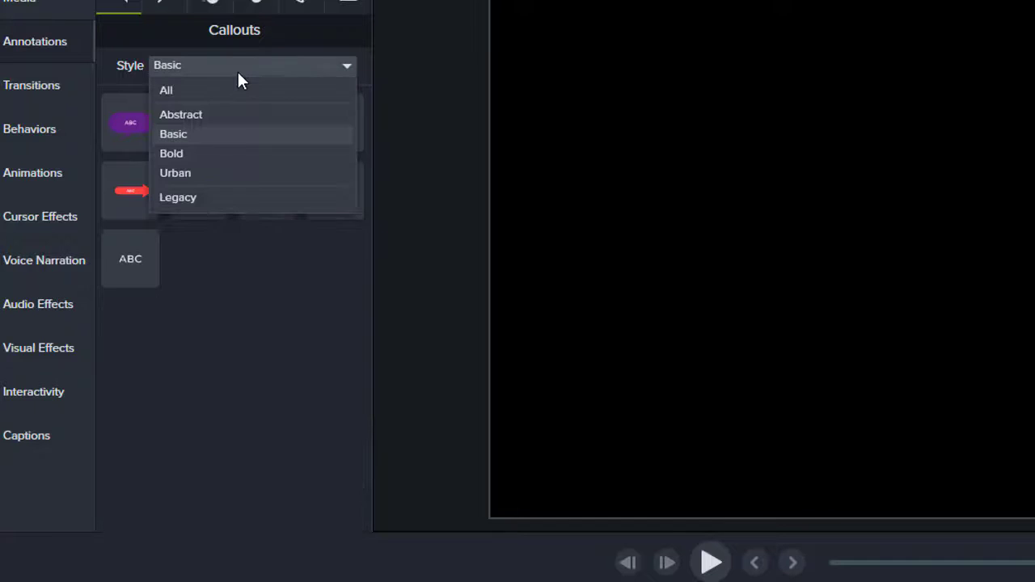
{"action": "left_click", "coordinate": [223, 172]}
{"action": "left_click", "coordinate": [230, 73]}
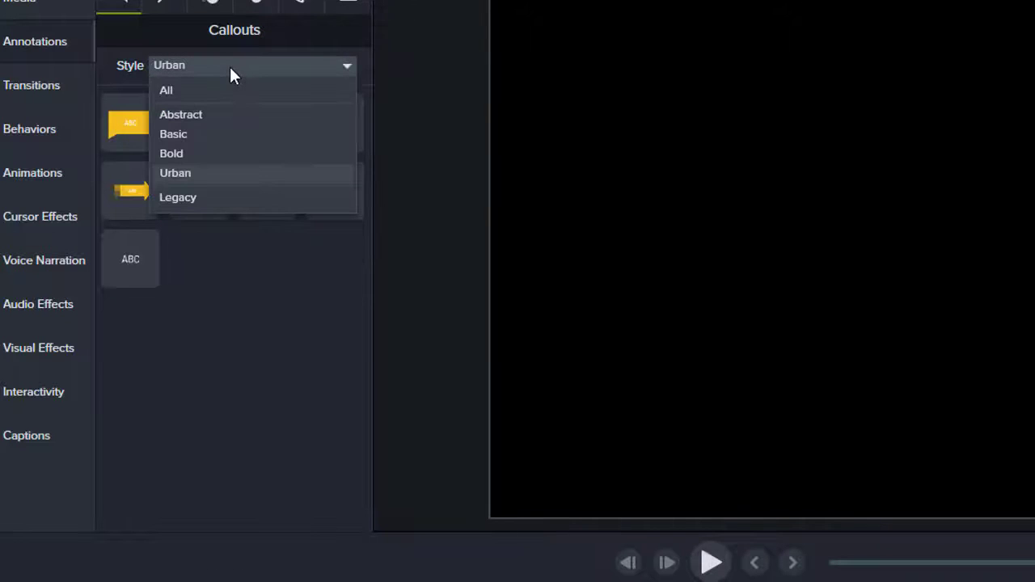
{"action": "left_click", "coordinate": [229, 91]}
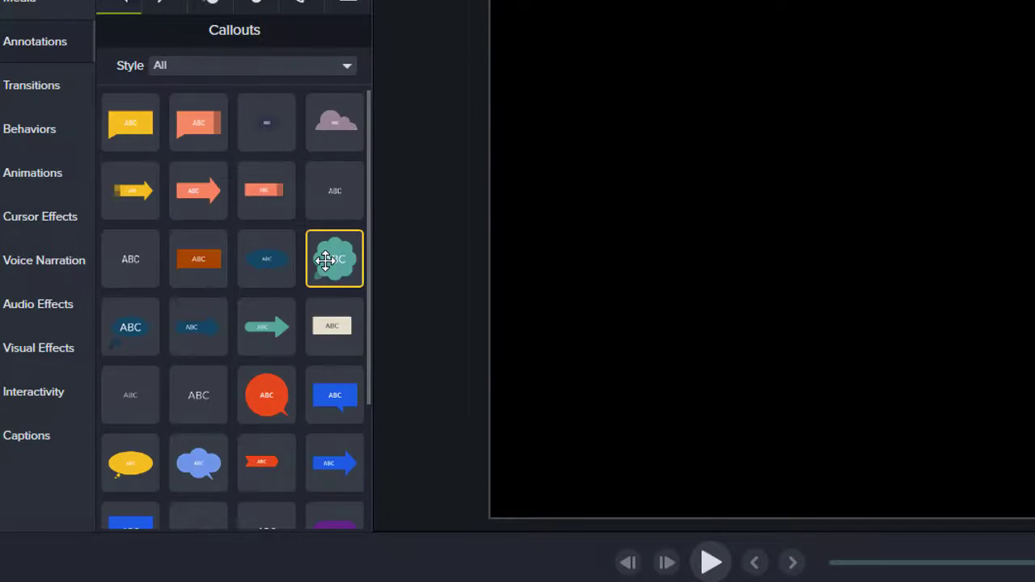
{"action": "scroll", "coordinate": [286, 307], "scroll_direction": "down", "scroll_amount": 3}
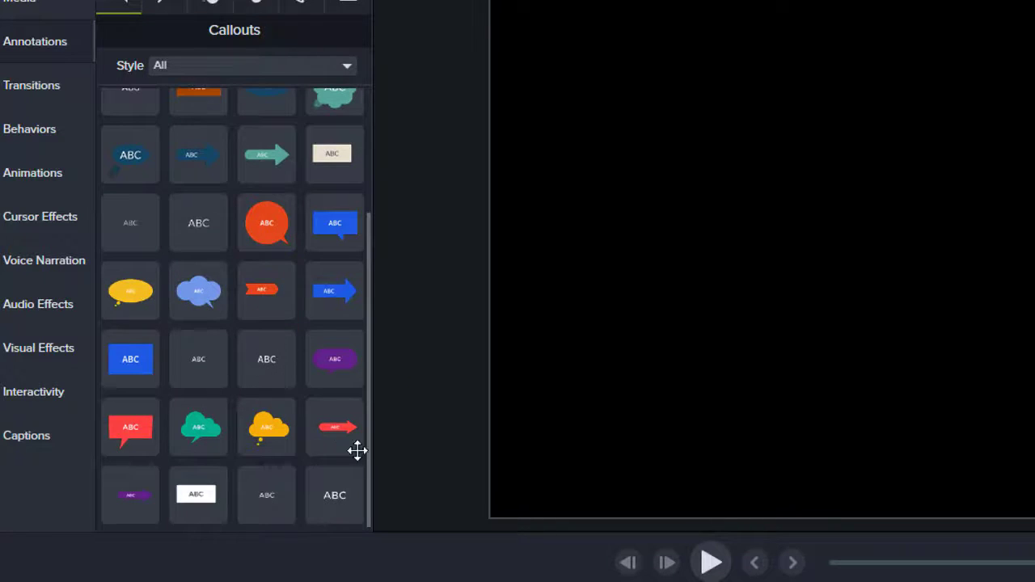
{"action": "scroll", "coordinate": [330, 340], "scroll_direction": "up", "scroll_amount": 3}
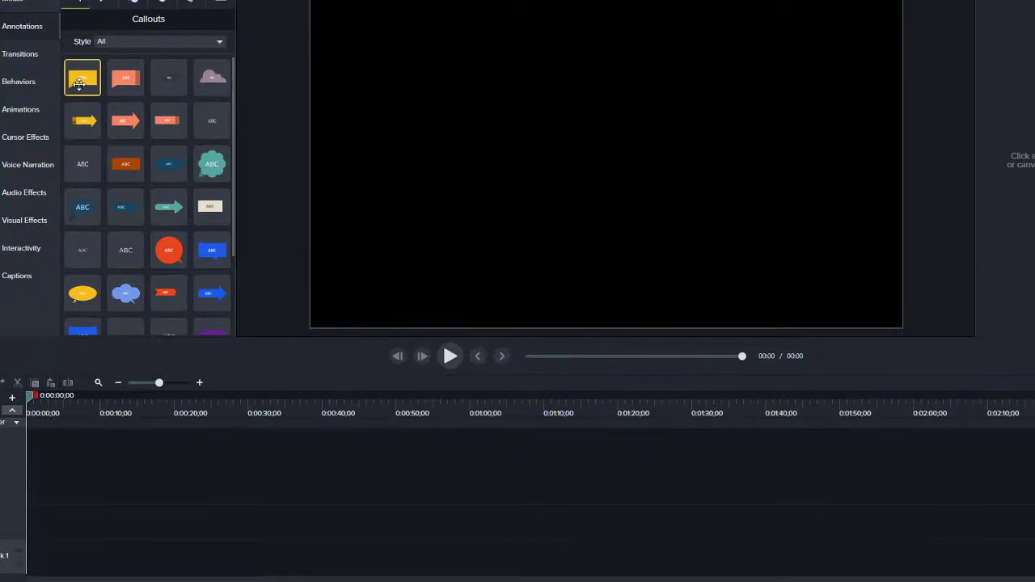
- Place the yellow ABC speech bubble at the canvas upper left, discarding a trial copy on track 2
{"action": "left_click_drag", "start_coordinate": [127, 120], "coordinate": [560, 119]}
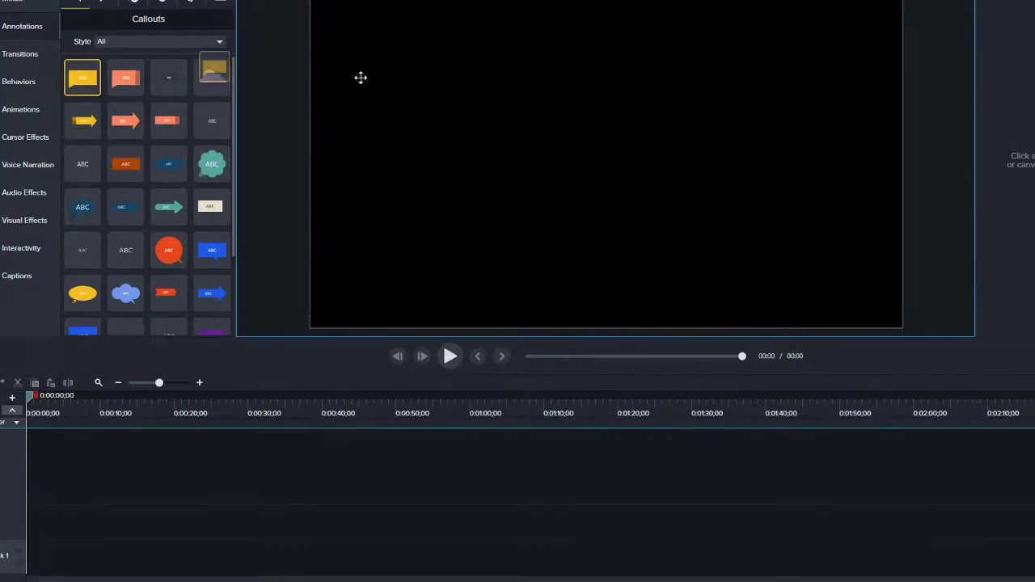
{"action": "left_click_drag", "start_coordinate": [360, 77], "coordinate": [459, 81]}
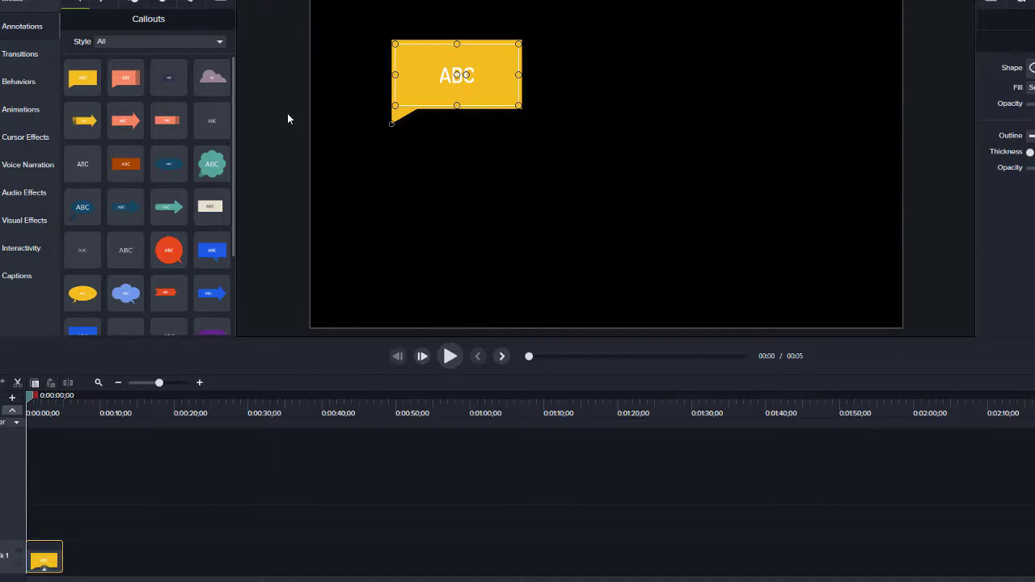
{"action": "left_click_drag", "start_coordinate": [85, 79], "coordinate": [398, 530]}
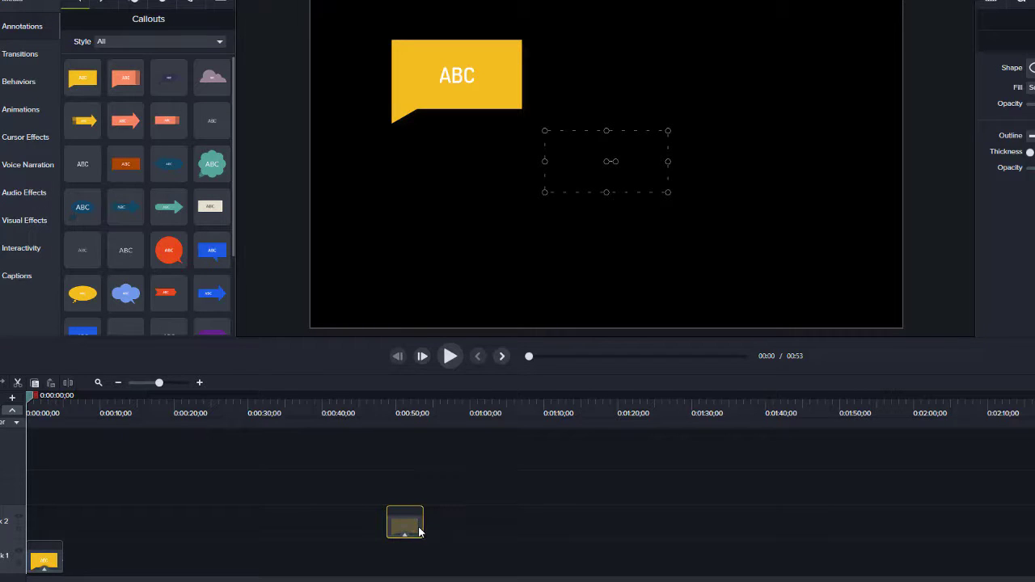
{"action": "left_click_drag", "start_coordinate": [423, 532], "coordinate": [461, 525]}
{"action": "key", "text": "Delete"}
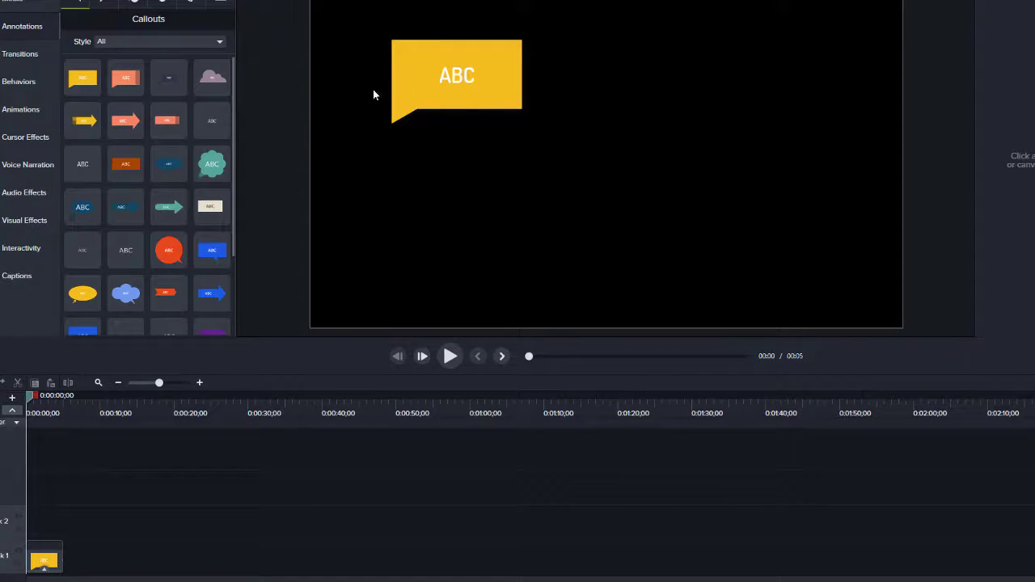
- Add an orange ABC speech callout below the yellow one
{"action": "left_click_drag", "start_coordinate": [125, 77], "coordinate": [461, 209]}
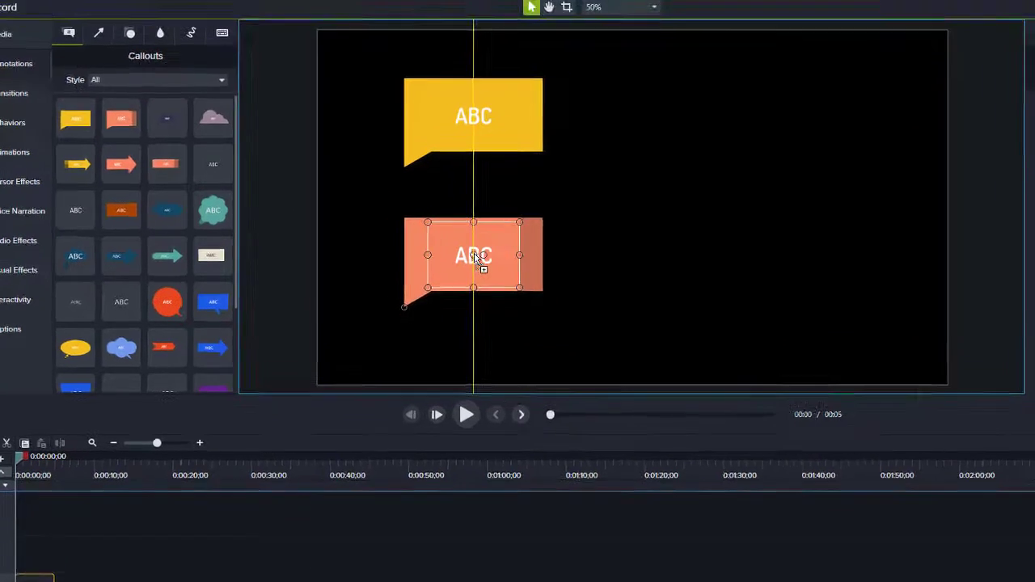
{"action": "left_click", "coordinate": [493, 126]}
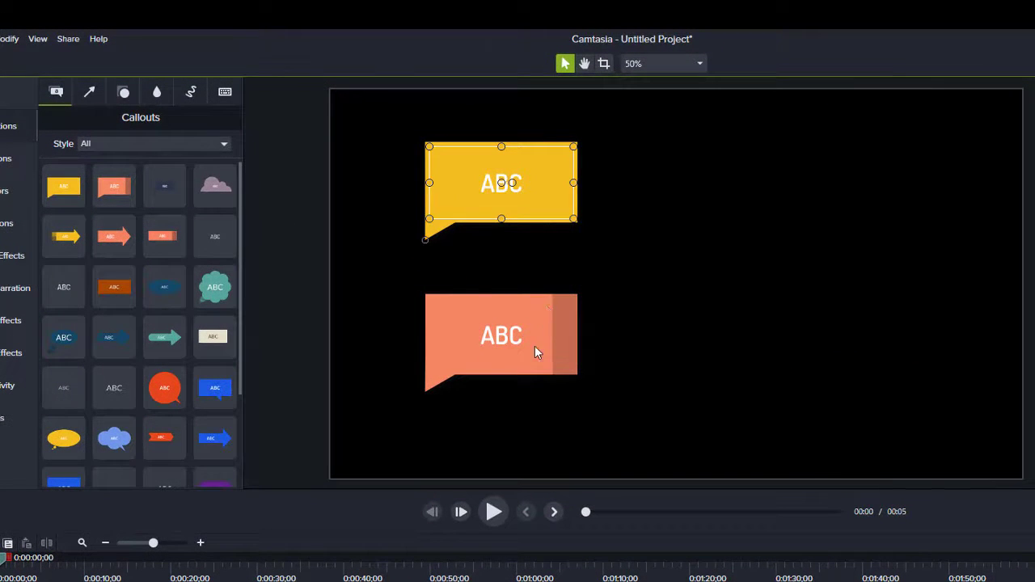
{"action": "left_click", "coordinate": [535, 353]}
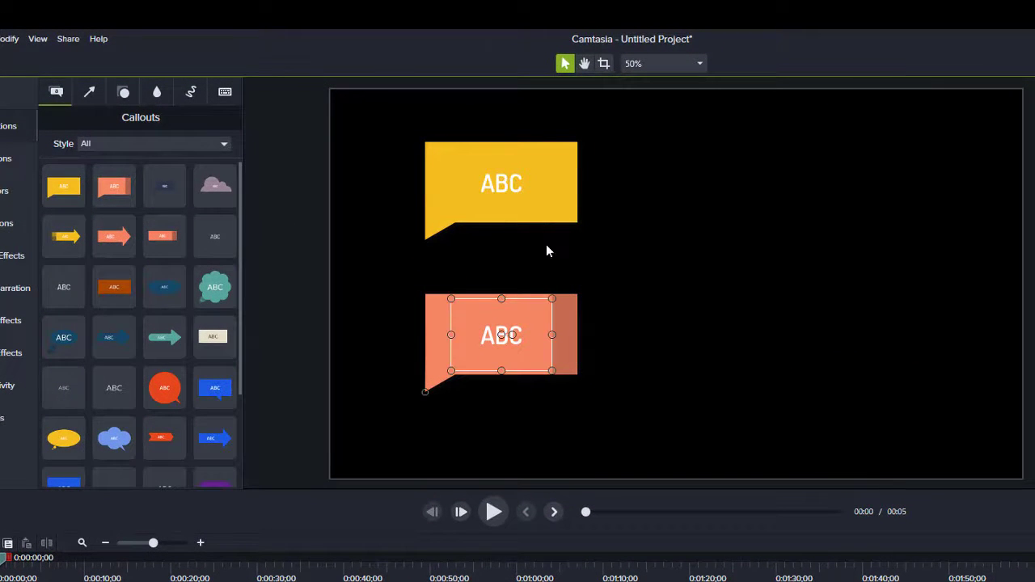
{"action": "left_click", "coordinate": [557, 189]}
{"action": "left_click", "coordinate": [548, 340]}
{"action": "left_click", "coordinate": [582, 263]}
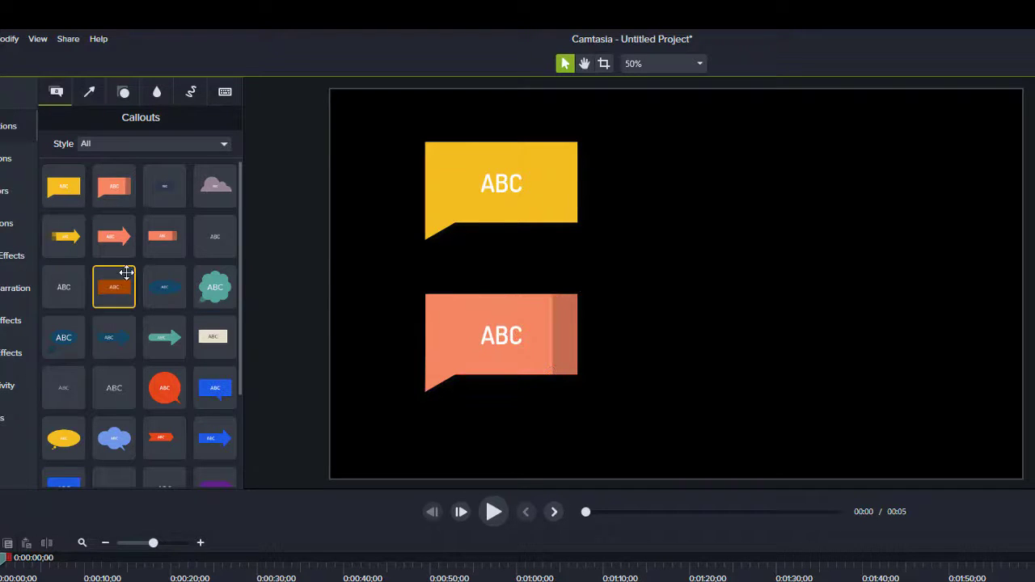
- Add a large mauve cloud at the upper right and a small teal thought bubble at lower right
{"action": "left_click_drag", "start_coordinate": [221, 187], "coordinate": [742, 216]}
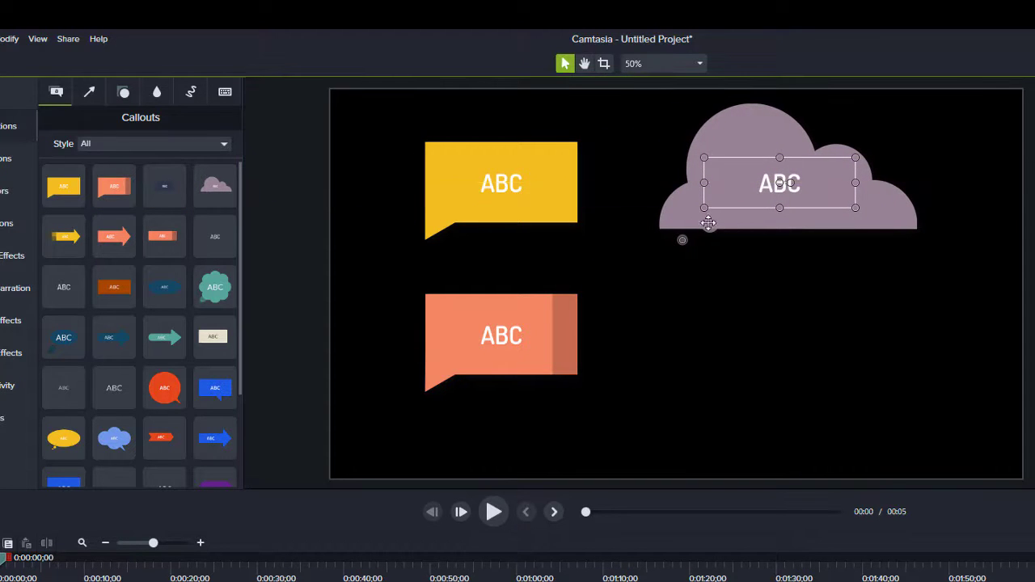
{"action": "left_click", "coordinate": [680, 244]}
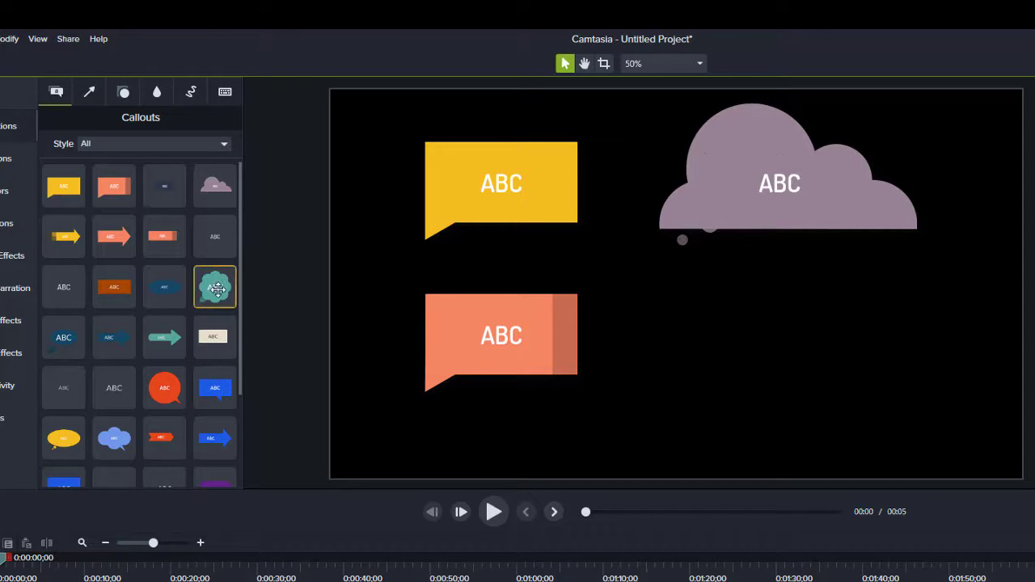
{"action": "left_click_drag", "start_coordinate": [215, 287], "coordinate": [825, 336]}
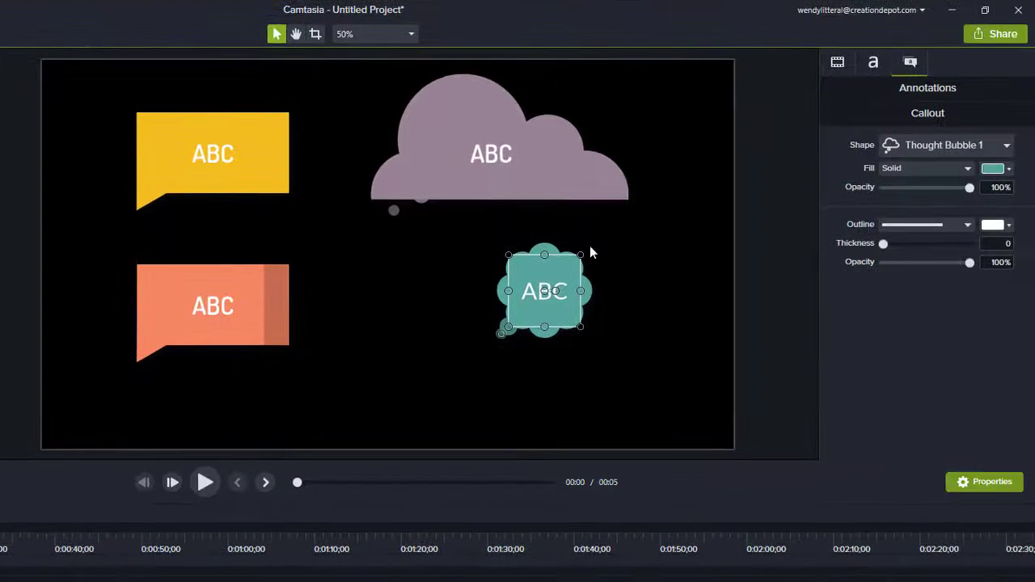
{"action": "left_click", "coordinate": [585, 178]}
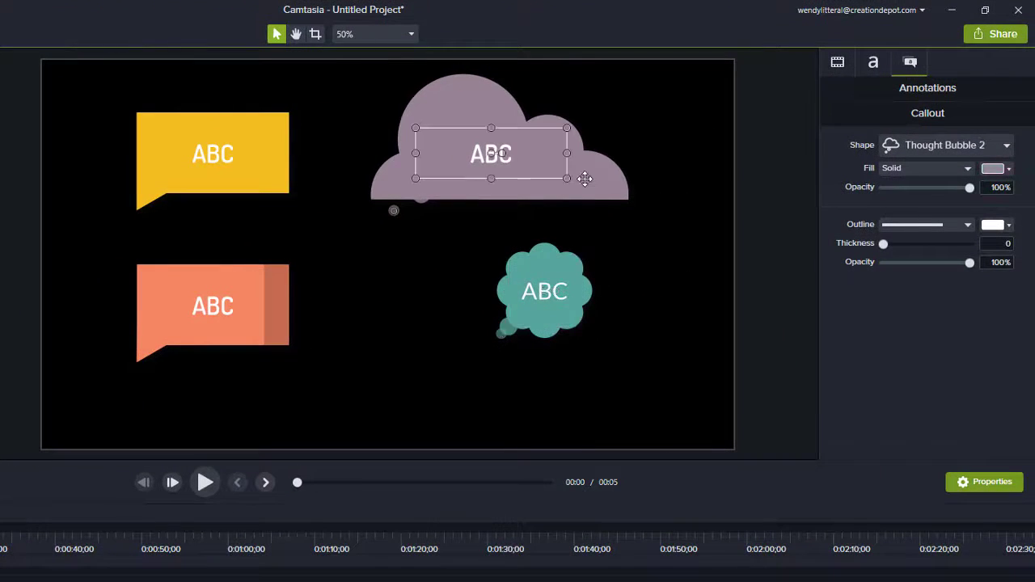
{"action": "left_click", "coordinate": [545, 291]}
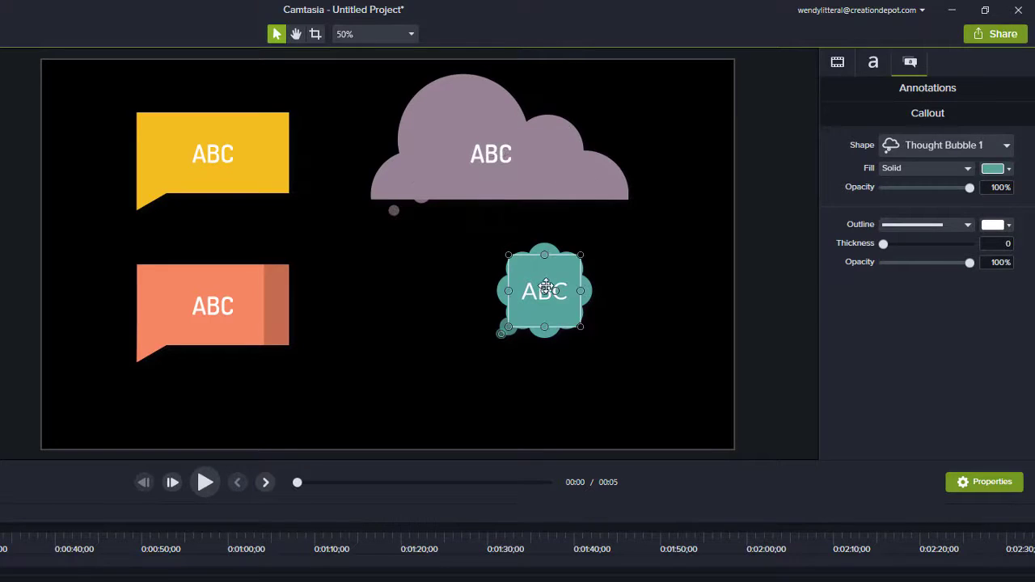
{"action": "left_click", "coordinate": [609, 270]}
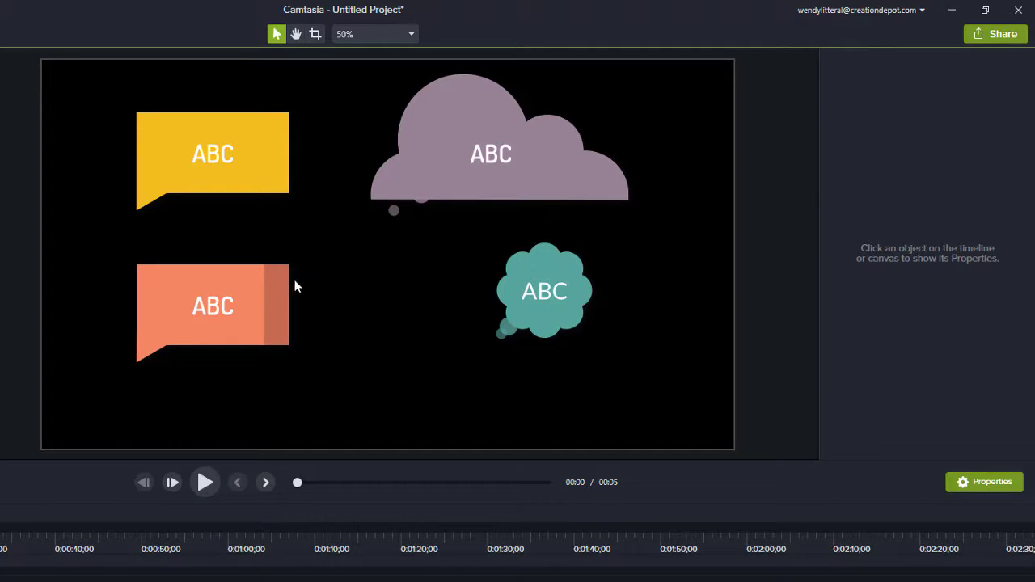
- Change the teal callout's shape to Text Arrow 1, after trying Speech Bubble 2 and Text Rectangle
{"action": "left_click", "coordinate": [555, 293]}
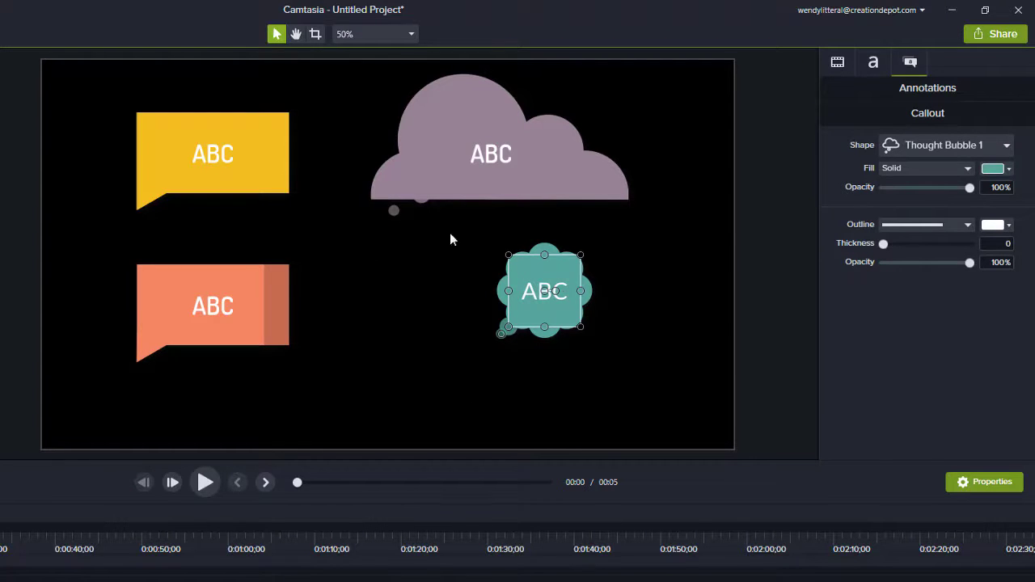
{"action": "left_click", "coordinate": [981, 145]}
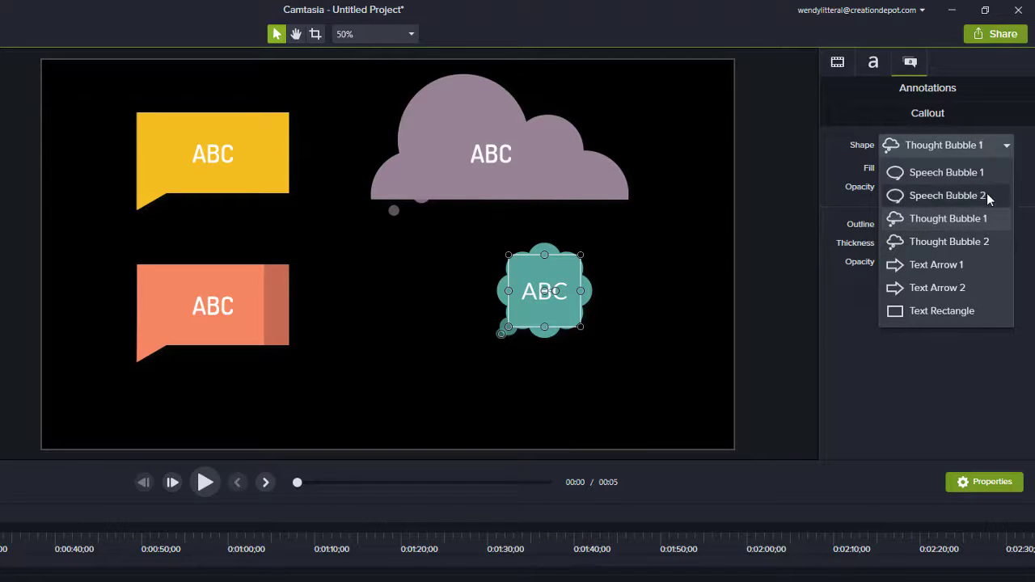
{"action": "left_click", "coordinate": [987, 192]}
{"action": "left_click", "coordinate": [973, 144]}
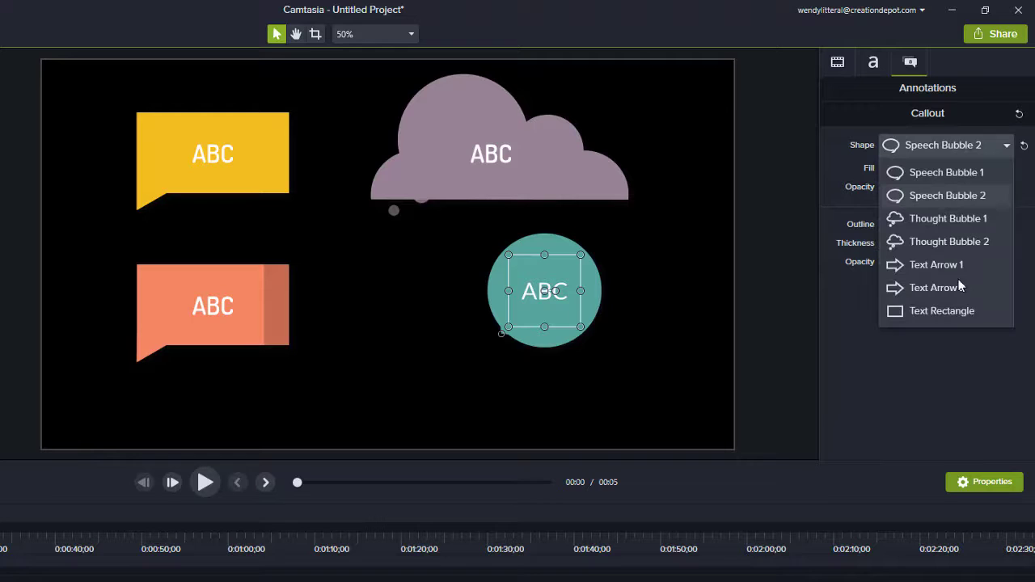
{"action": "left_click", "coordinate": [957, 310]}
{"action": "left_click", "coordinate": [954, 147]}
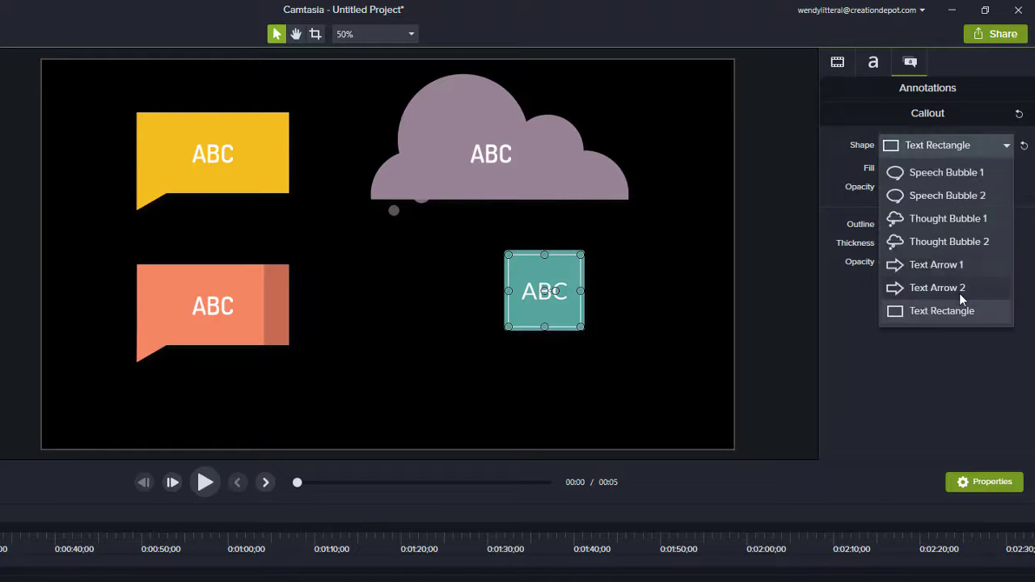
{"action": "left_click", "coordinate": [950, 260]}
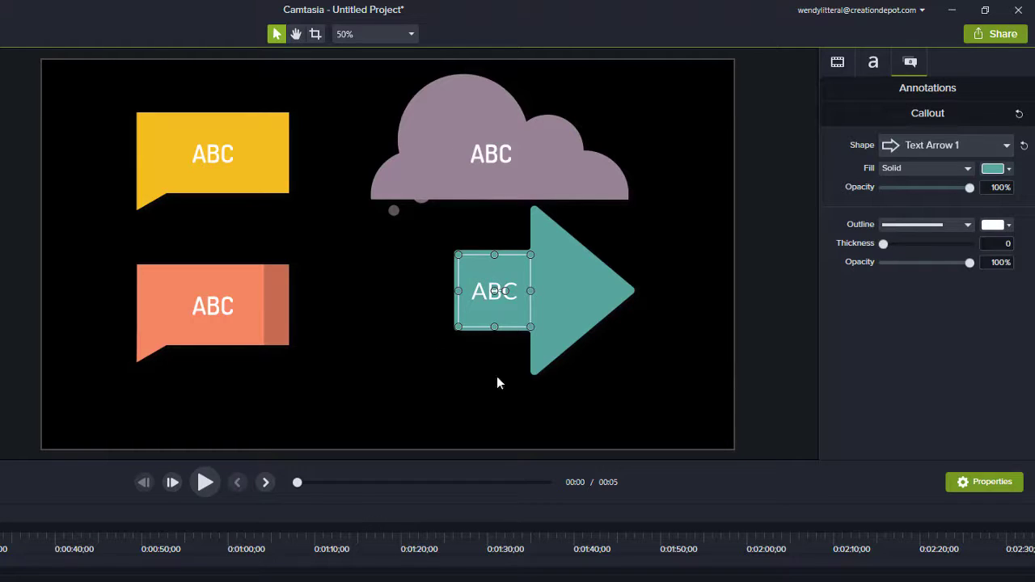
{"action": "double_click", "coordinate": [503, 296]}
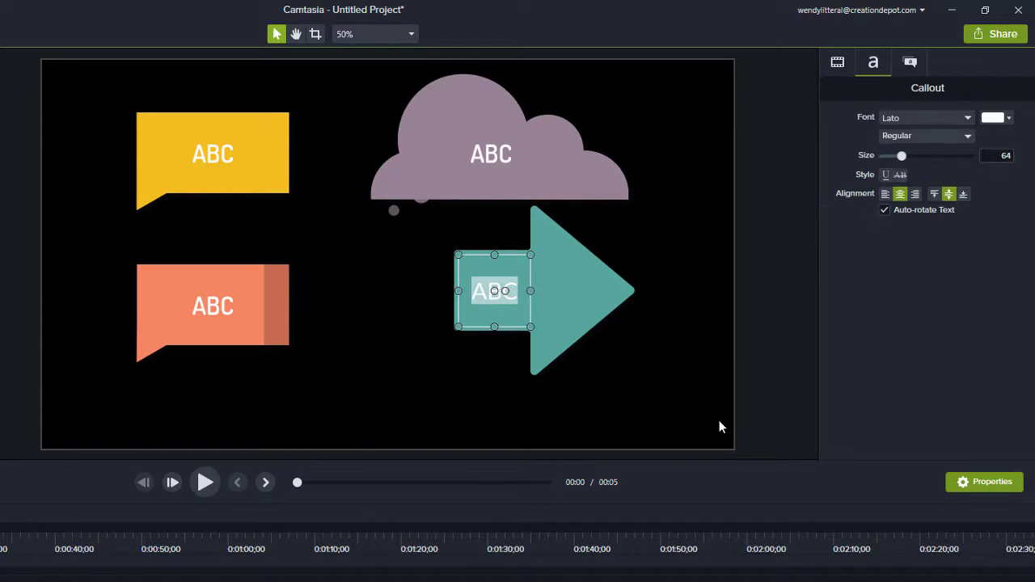
{"action": "key", "text": "End"}
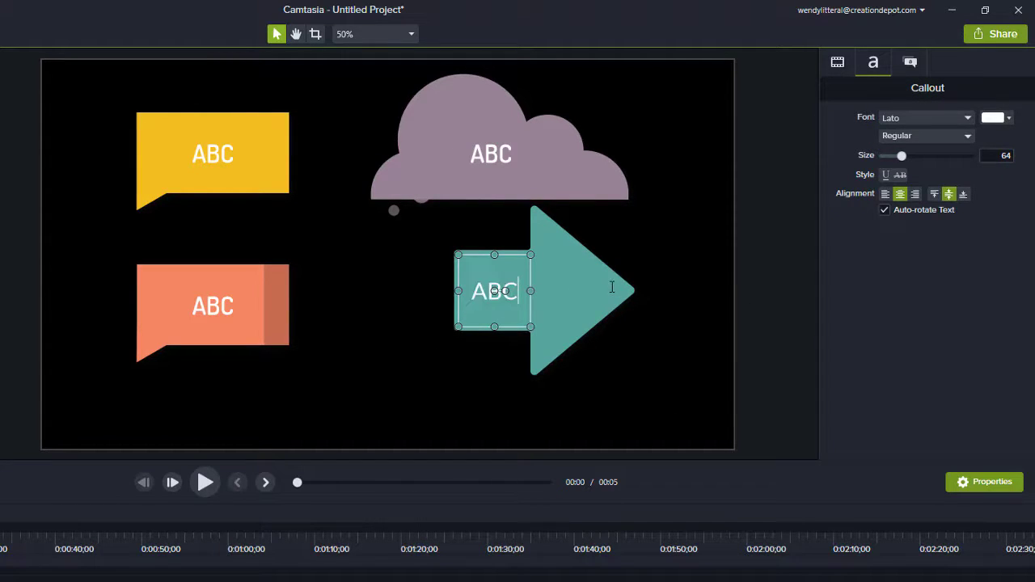
{"action": "left_click", "coordinate": [698, 268]}
{"action": "left_click", "coordinate": [618, 289]}
- Fill the arrow callout with pink and move it slightly lower on the canvas
{"action": "left_click", "coordinate": [910, 62]}
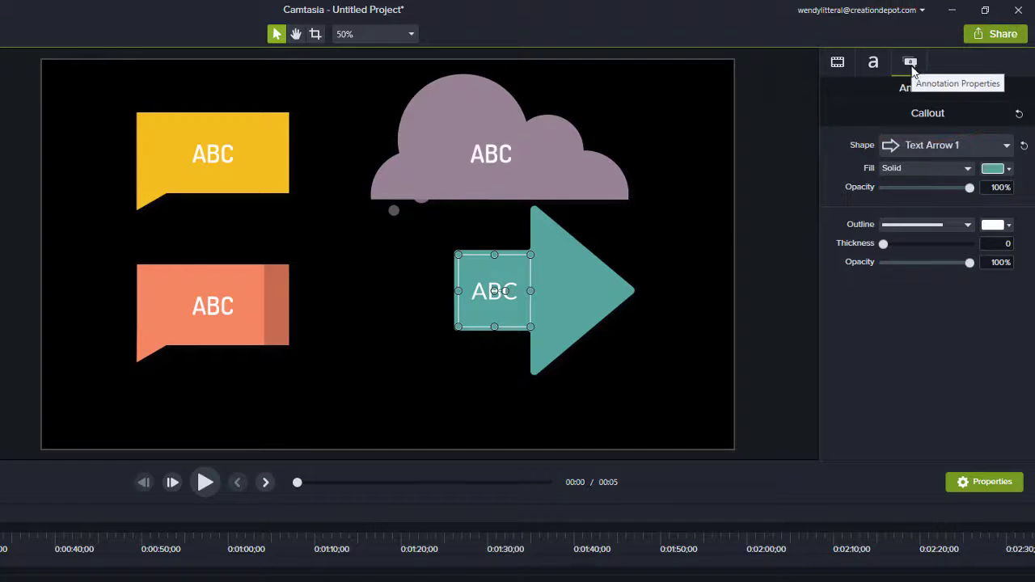
{"action": "left_click", "coordinate": [1007, 170]}
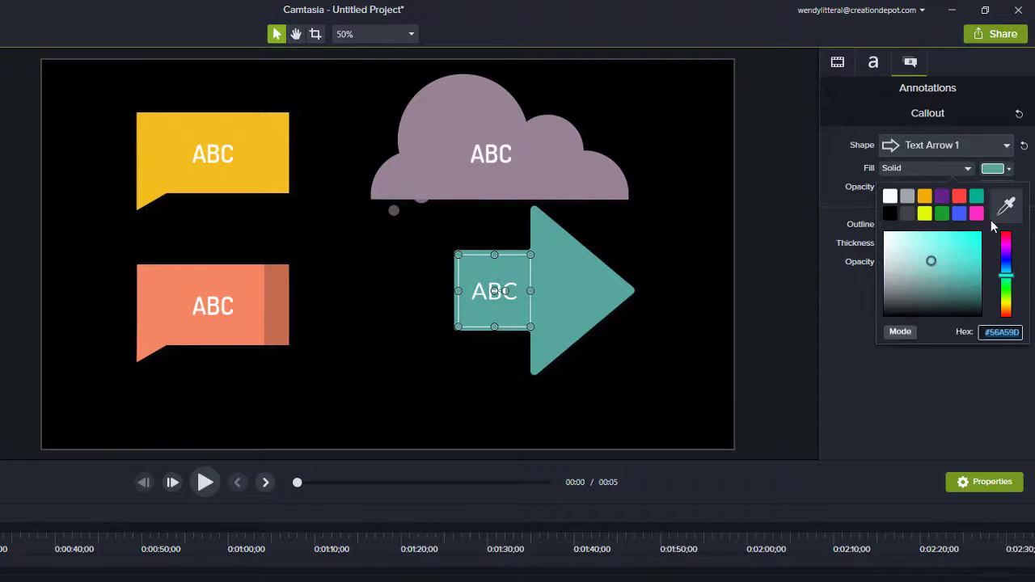
{"action": "left_click", "coordinate": [977, 212]}
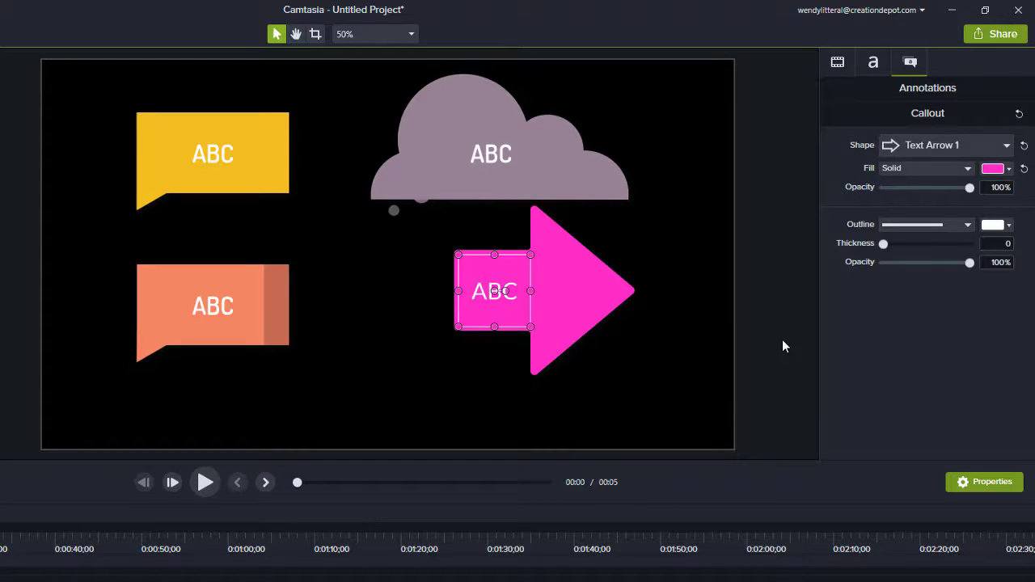
{"action": "left_click_drag", "start_coordinate": [584, 289], "coordinate": [580, 317]}
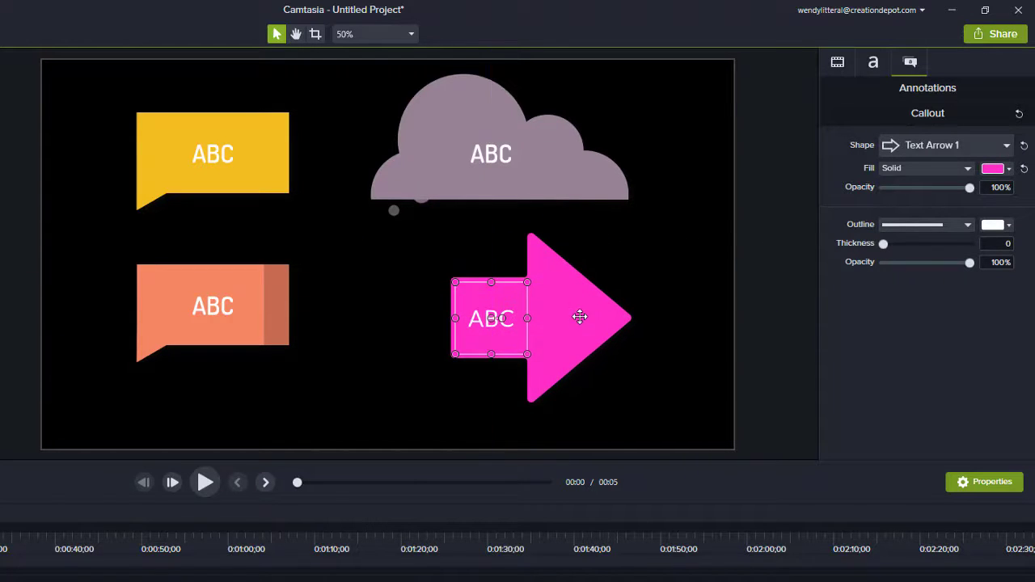
{"action": "left_click", "coordinate": [780, 328]}
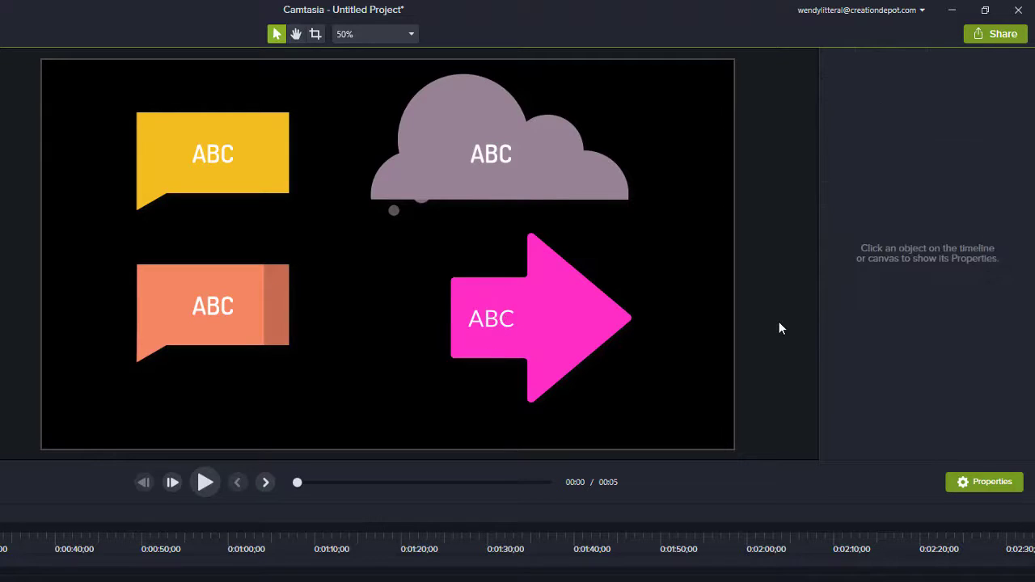
- Delete the pink arrow, cloud, yellow and orange speech-bubble callouts
{"action": "left_click", "coordinate": [586, 311]}
{"action": "key", "text": "Delete"}
{"action": "left_click", "coordinate": [467, 197]}
{"action": "key", "text": "Delete"}
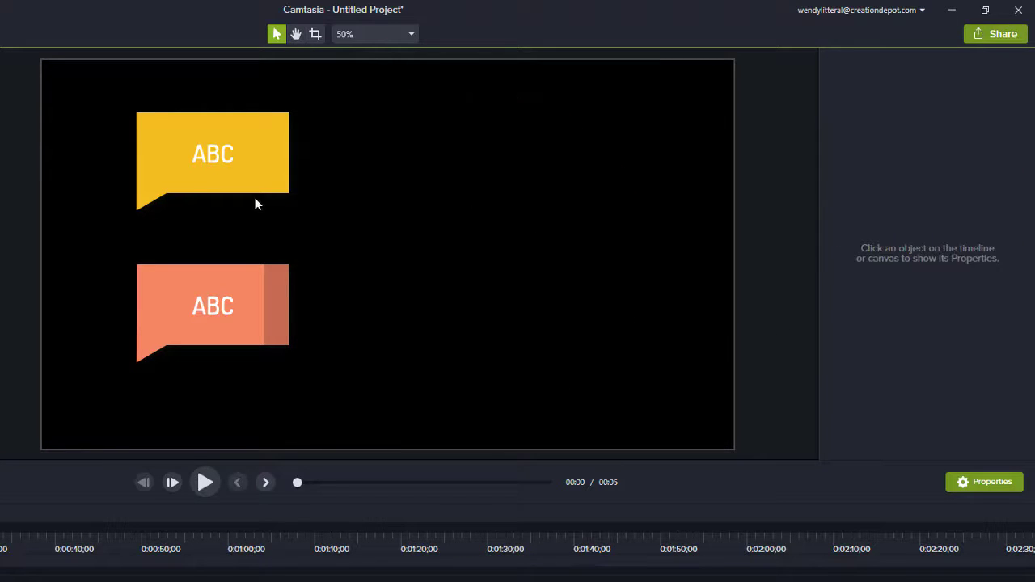
{"action": "left_click", "coordinate": [255, 198]}
{"action": "key", "text": "Delete"}
{"action": "left_click", "coordinate": [260, 318]}
{"action": "key", "text": "Delete"}
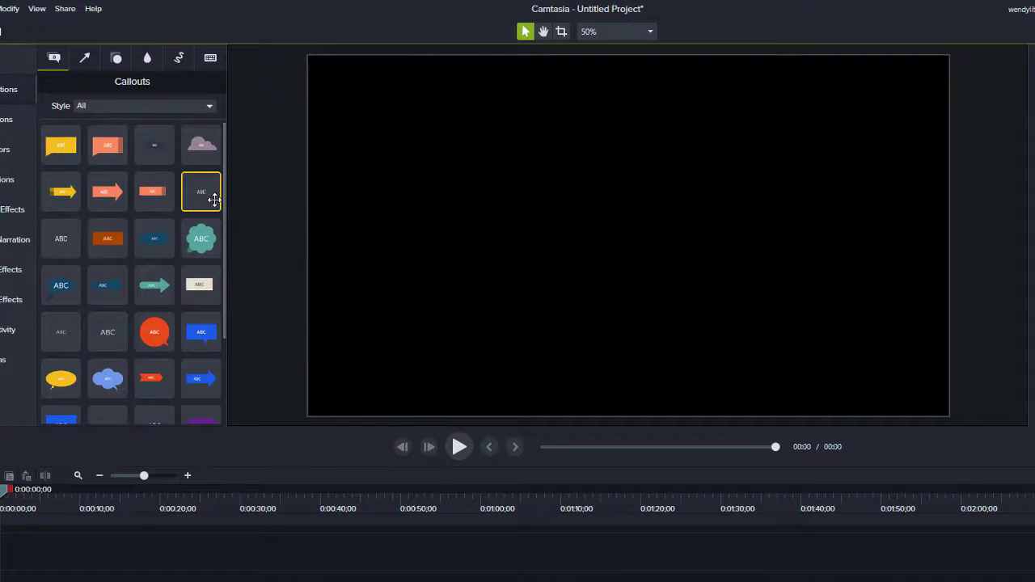
- Add several plain white ABC text callouts across the canvas in different fonts
{"action": "left_click", "coordinate": [214, 199]}
{"action": "left_click_drag", "start_coordinate": [60, 239], "coordinate": [544, 218]}
{"action": "left_click_drag", "start_coordinate": [108, 322], "coordinate": [793, 135]}
{"action": "left_click_drag", "start_coordinate": [68, 340], "coordinate": [780, 246]}
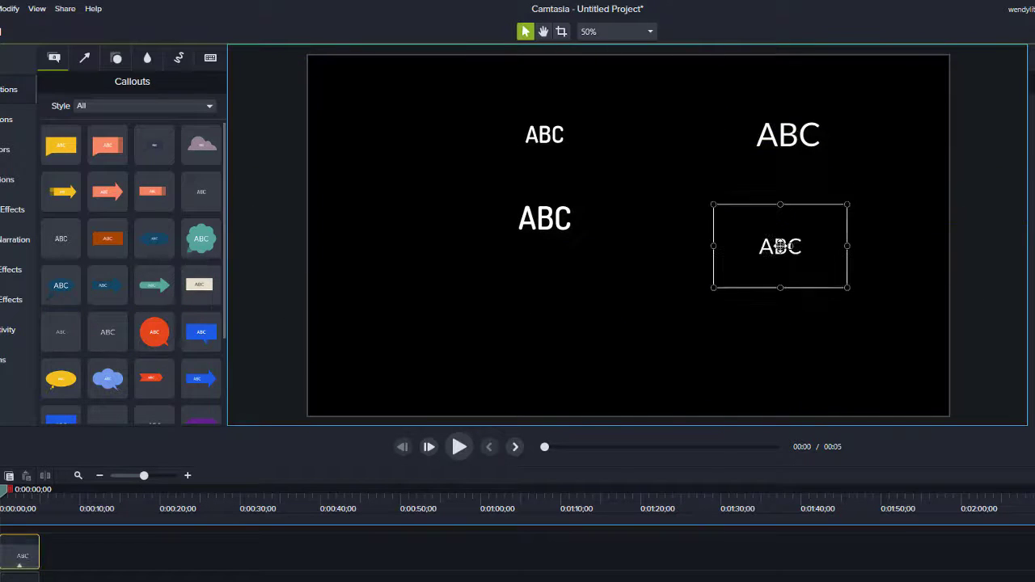
{"action": "scroll", "coordinate": [133, 324], "scroll_direction": "down", "scroll_amount": 1}
{"action": "scroll", "coordinate": [134, 322], "scroll_direction": "down", "scroll_amount": 1}
{"action": "left_click_drag", "start_coordinate": [154, 363], "coordinate": [478, 348]}
{"action": "left_click_drag", "start_coordinate": [120, 372], "coordinate": [768, 348]}
- Select the ABC callouts in turn and shift the lower-left one right and up
{"action": "left_click", "coordinate": [781, 243]}
{"action": "left_click", "coordinate": [735, 142]}
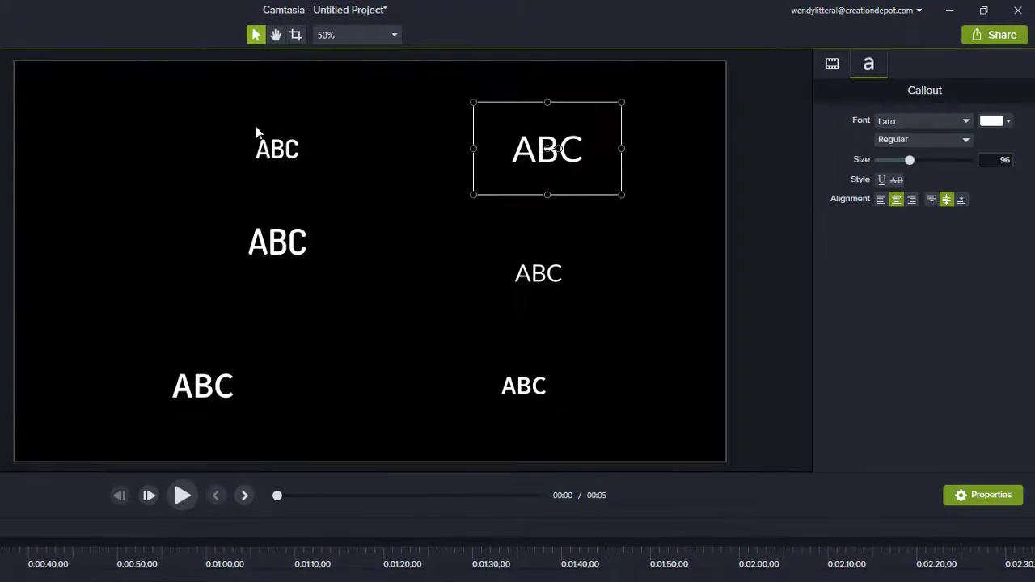
{"action": "left_click", "coordinate": [486, 138]}
{"action": "left_click", "coordinate": [485, 223]}
{"action": "left_click_drag", "start_coordinate": [209, 374], "coordinate": [300, 368]}
- Compare the callouts' fonts and sizes: Dosis 70, Source Sans Pro 96, Lato 64
{"action": "left_click", "coordinate": [283, 238]}
{"action": "left_click", "coordinate": [288, 149]}
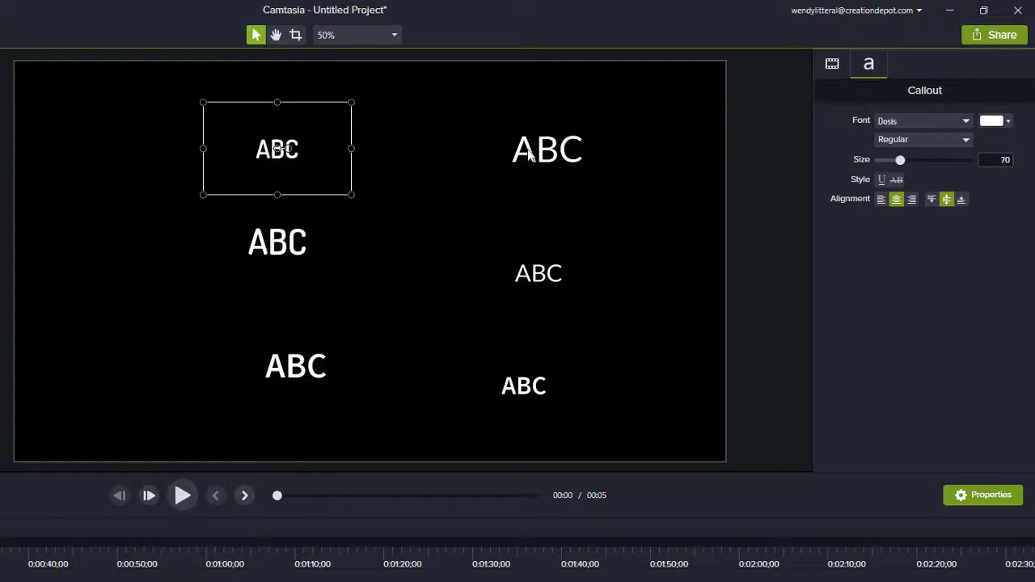
{"action": "left_click", "coordinate": [550, 150]}
{"action": "left_click", "coordinate": [557, 272]}
{"action": "left_click", "coordinate": [526, 386]}
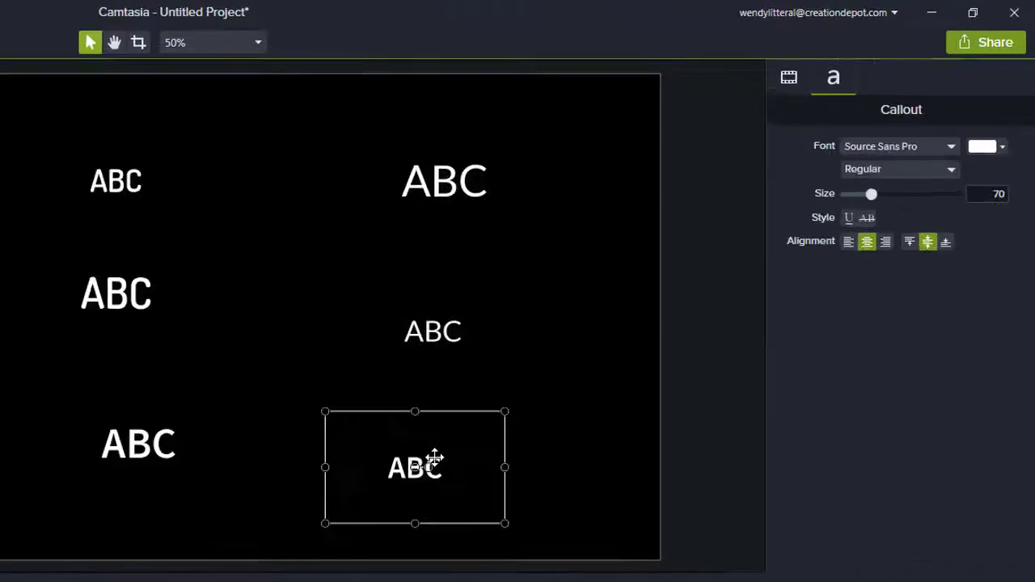
{"action": "left_click", "coordinate": [56, 550]}
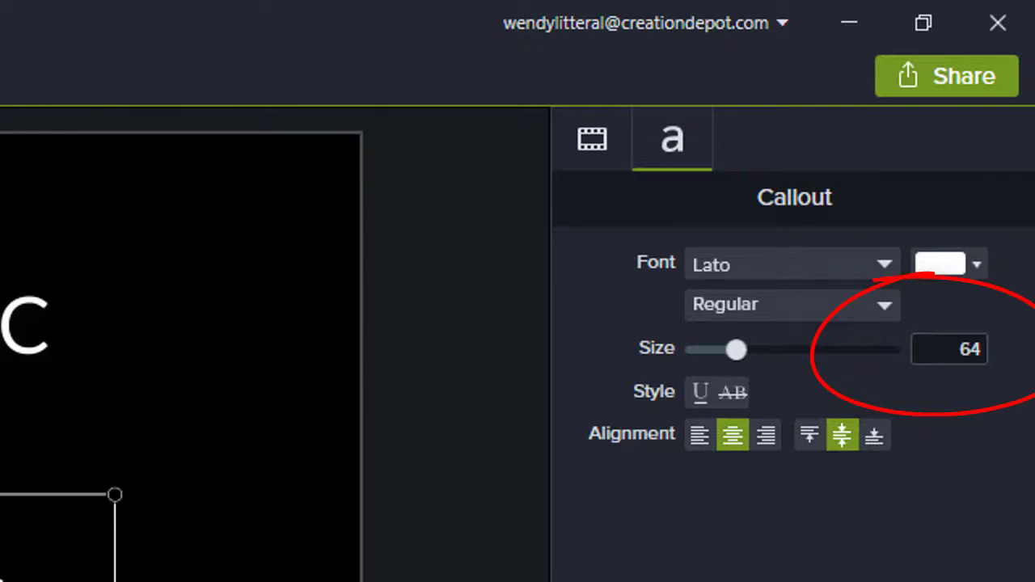
{"action": "left_click", "coordinate": [69, 324]}
{"action": "left_click", "coordinate": [24, 526]}
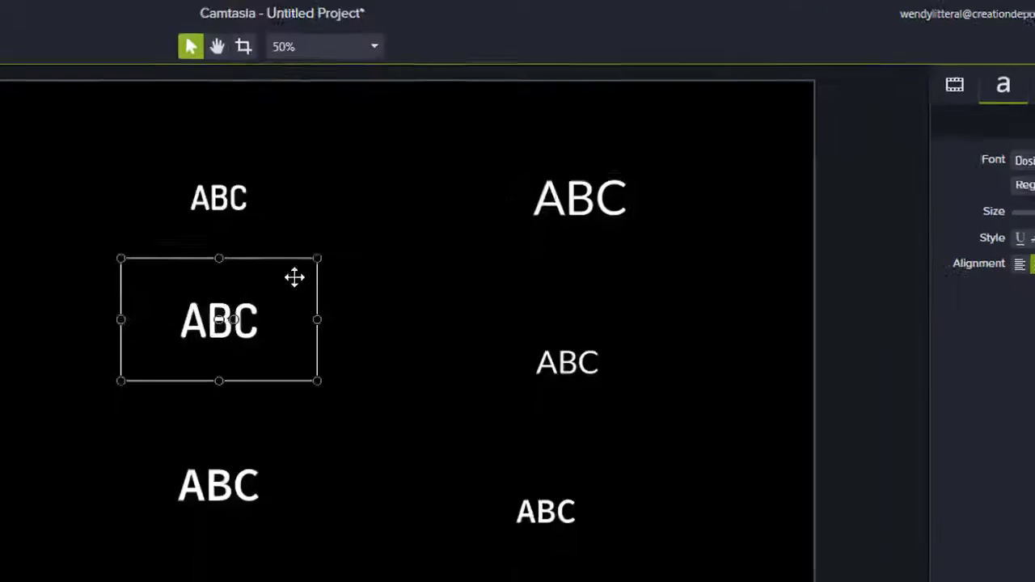
- Delete the top-left, top-right, mid-right and lower-right ABC callouts
{"action": "key", "text": "Delete"}
{"action": "left_click", "coordinate": [631, 194]}
{"action": "key", "text": "Delete"}
{"action": "left_click", "coordinate": [673, 335]}
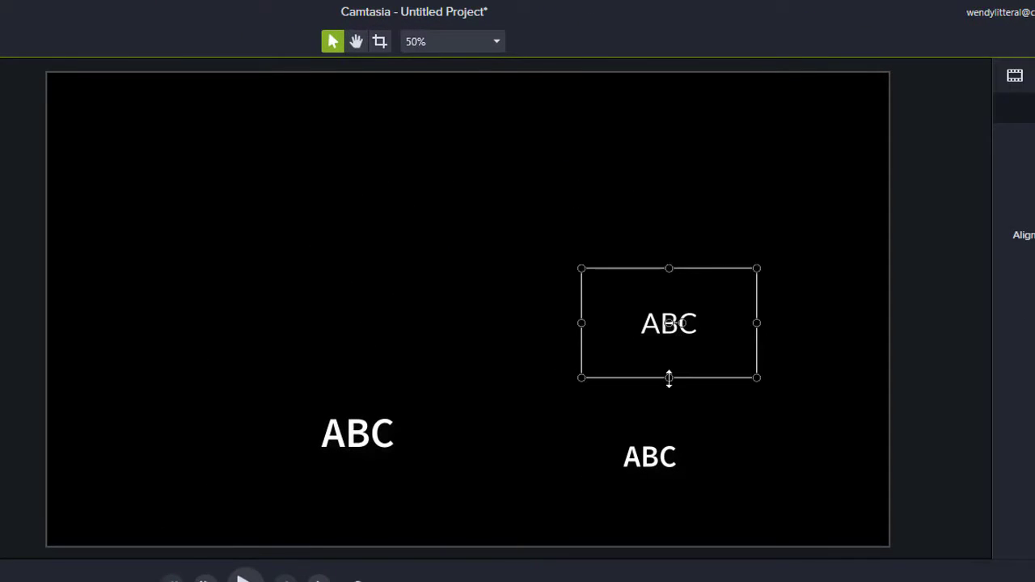
{"action": "key", "text": "Delete"}
{"action": "left_click", "coordinate": [651, 466]}
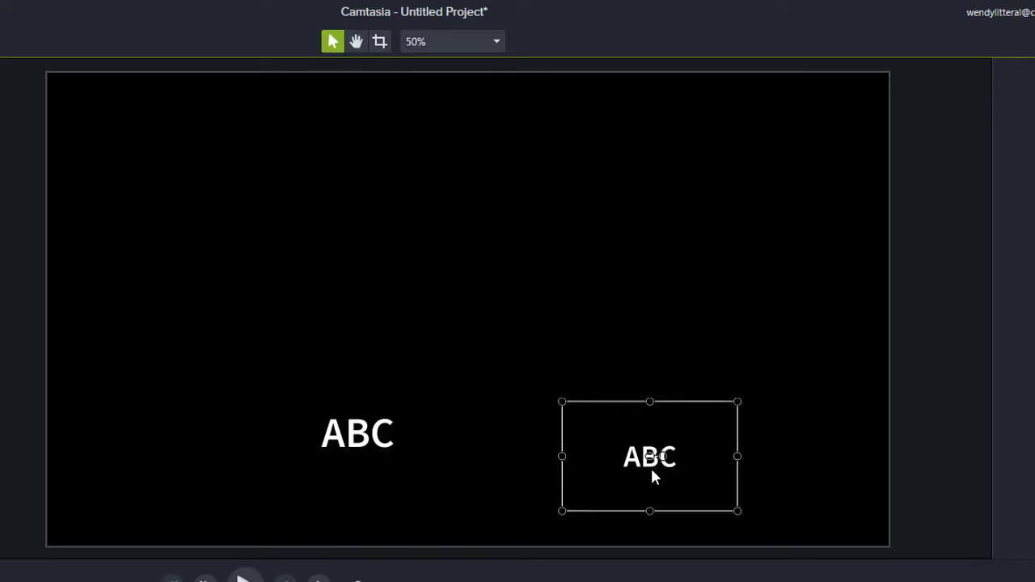
{"action": "key", "text": "Delete"}
- Move the last callout up, enlarge its box, and replace ABC with a 'Hi my name is' greeting plus first name
{"action": "left_click_drag", "start_coordinate": [350, 426], "coordinate": [346, 222]}
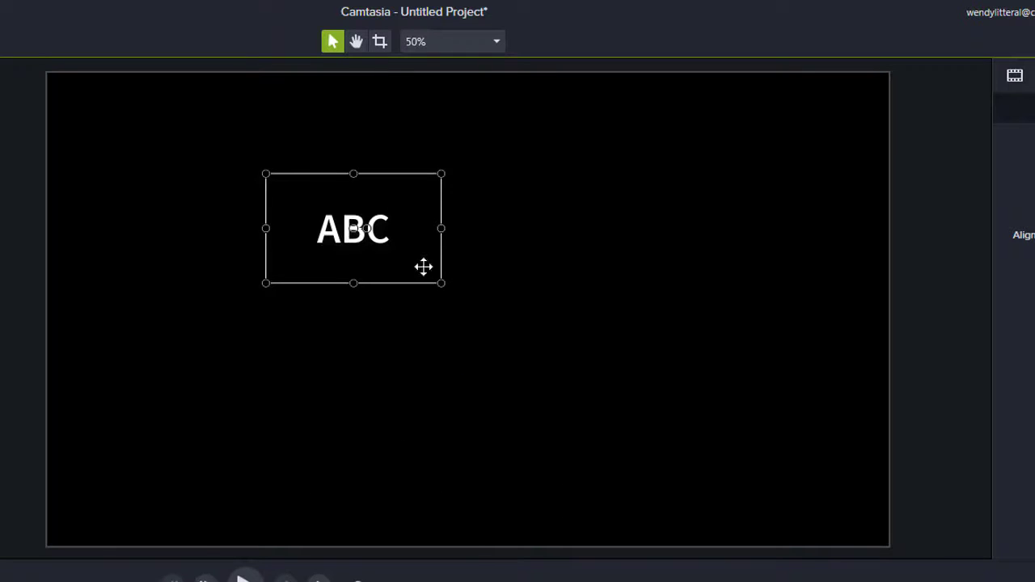
{"action": "left_click_drag", "start_coordinate": [440, 280], "coordinate": [729, 436]}
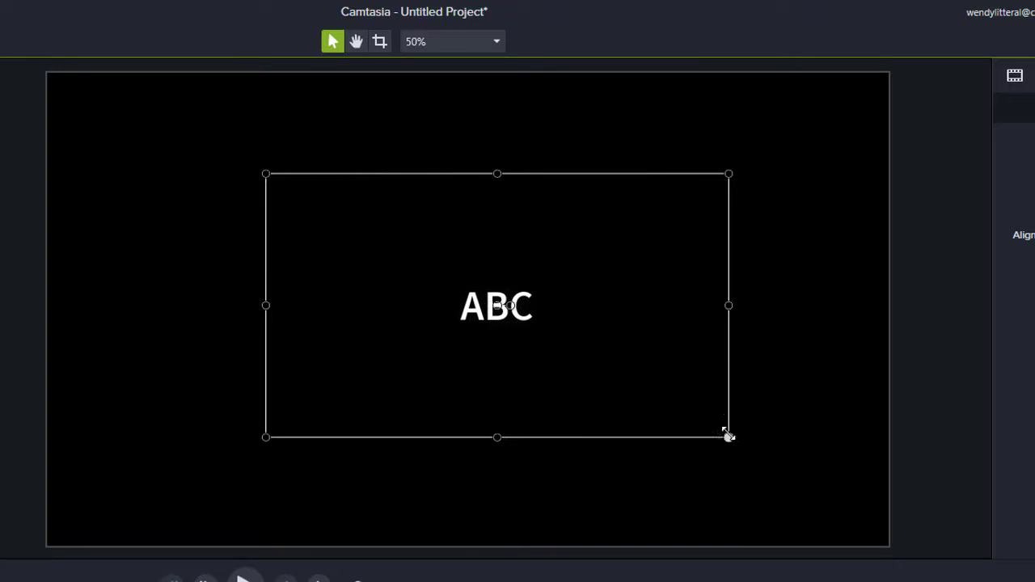
{"action": "double_click", "coordinate": [523, 301]}
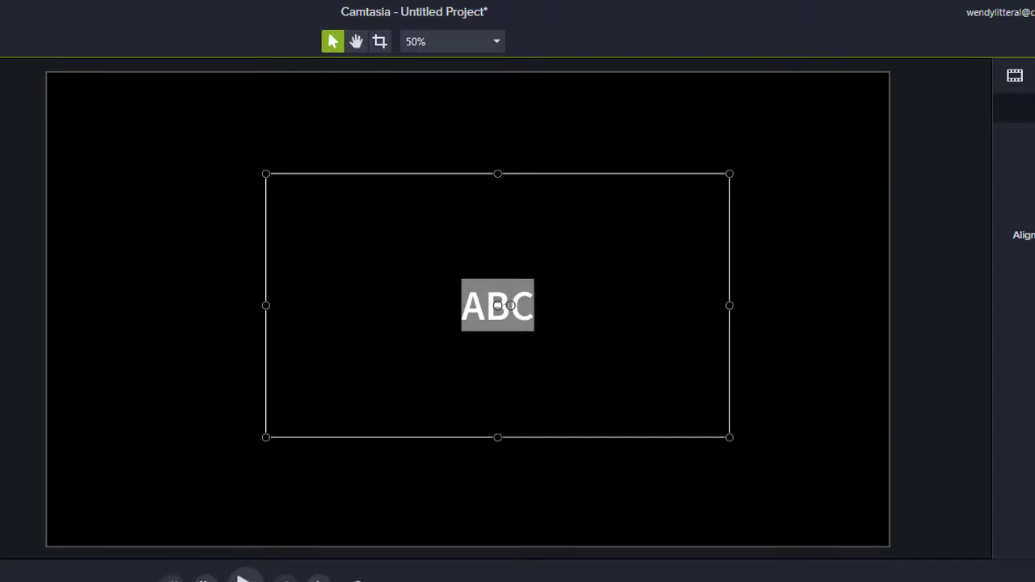
{"action": "type", "text": "Hi my na"}
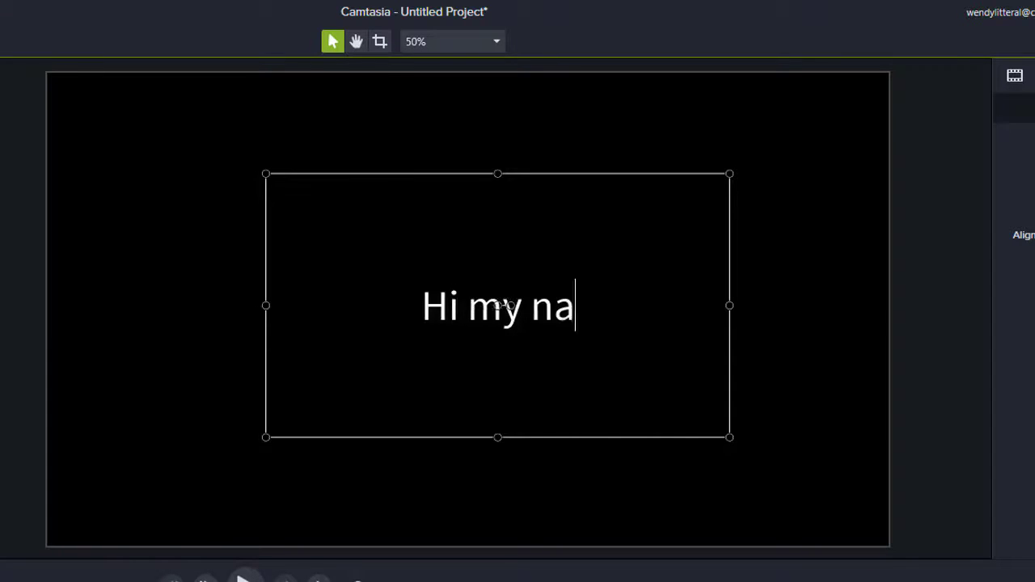
{"action": "type", "text": "me is Wendy"}
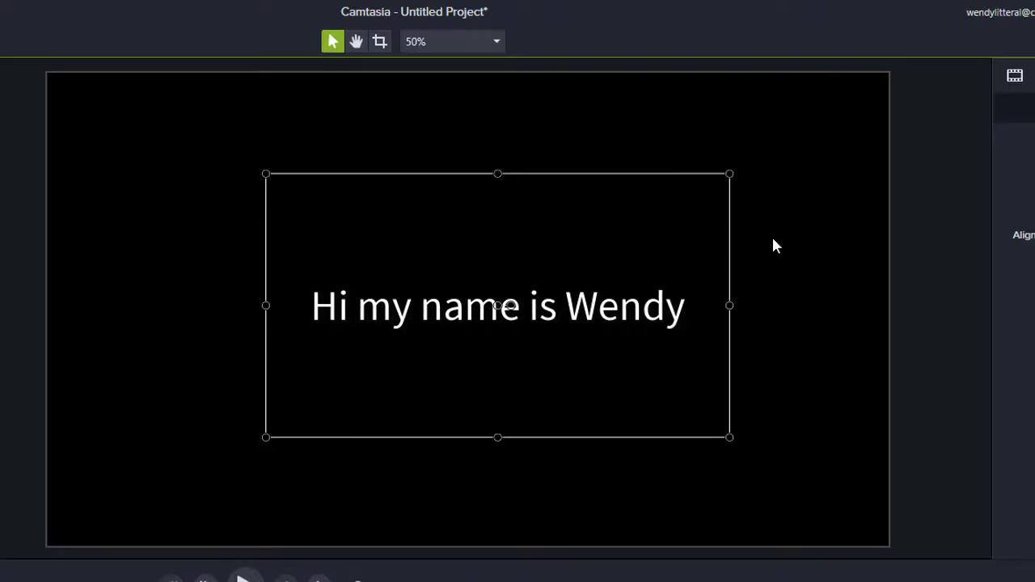
- Try underline and alignment options on the greeting, leaving it centred horizontally and vertically
{"action": "left_click", "coordinate": [768, 326]}
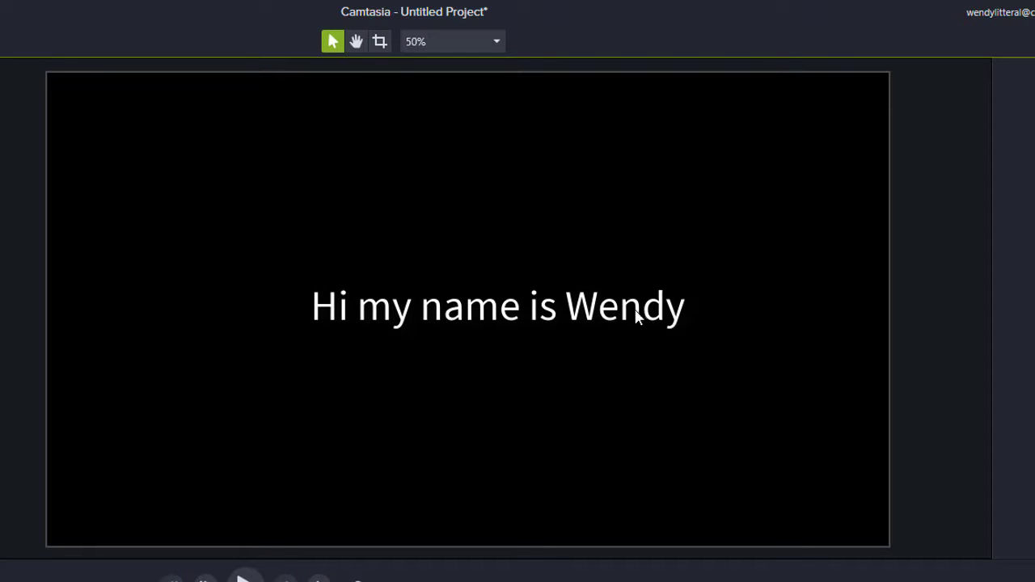
{"action": "left_click", "coordinate": [459, 315]}
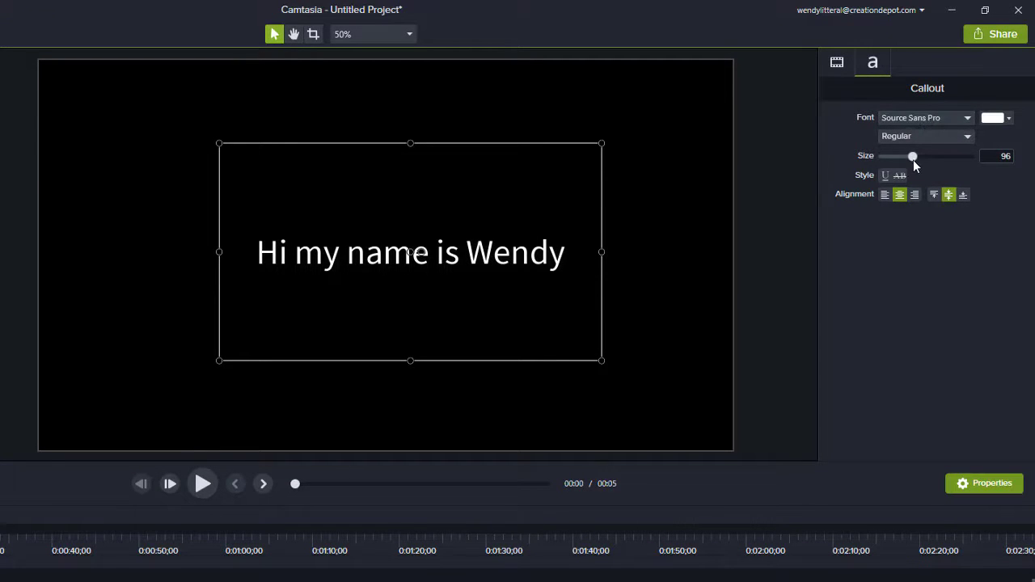
{"action": "left_click", "coordinate": [885, 176]}
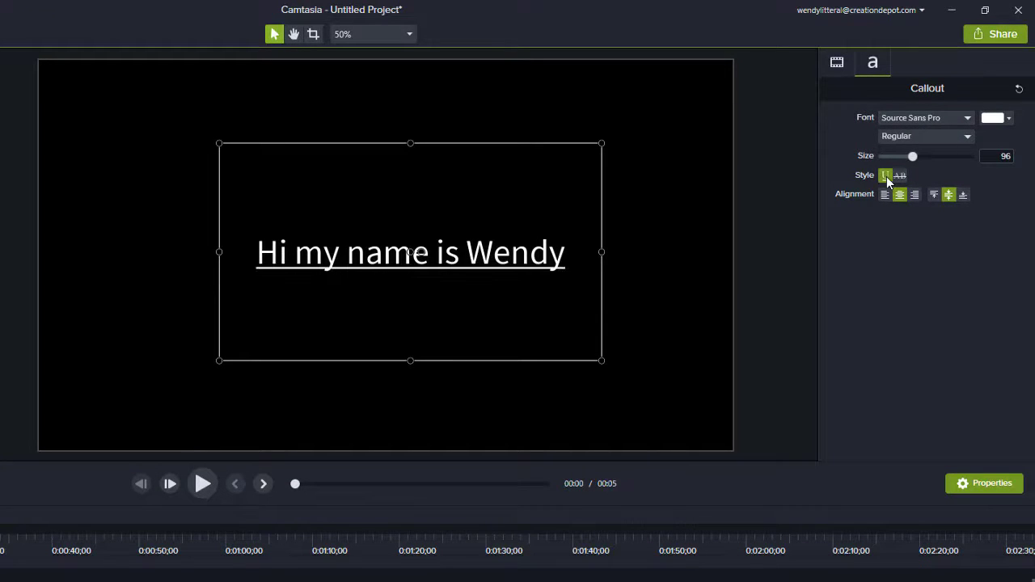
{"action": "left_click", "coordinate": [886, 176]}
{"action": "left_click", "coordinate": [885, 194]}
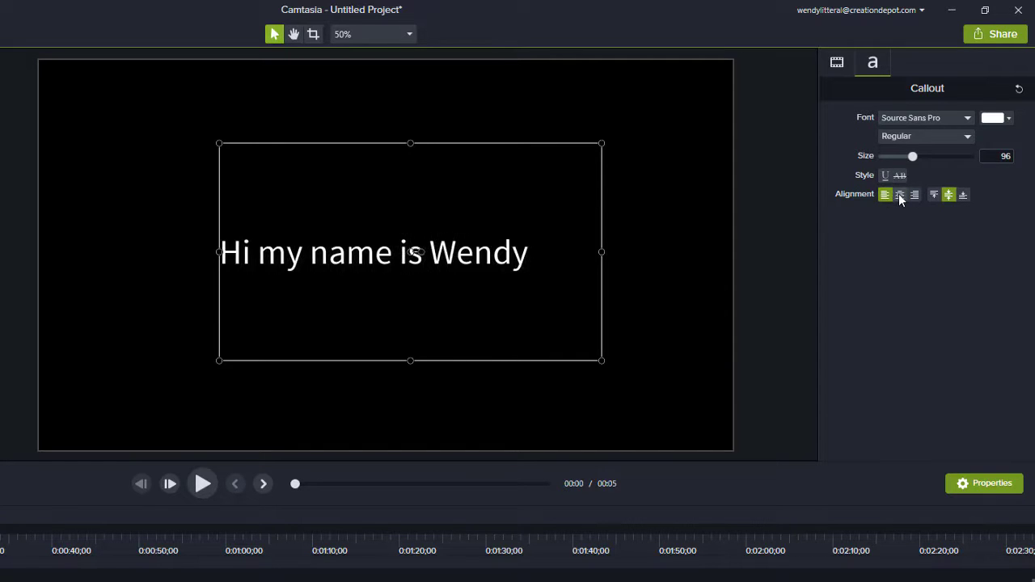
{"action": "left_click", "coordinate": [899, 194]}
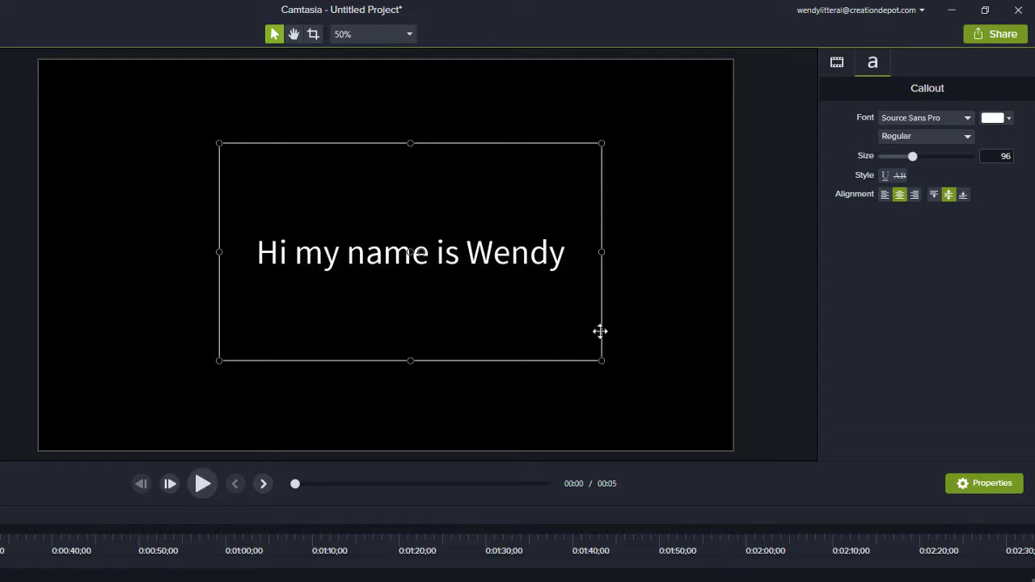
{"action": "left_click", "coordinate": [964, 194]}
{"action": "left_click", "coordinate": [935, 194]}
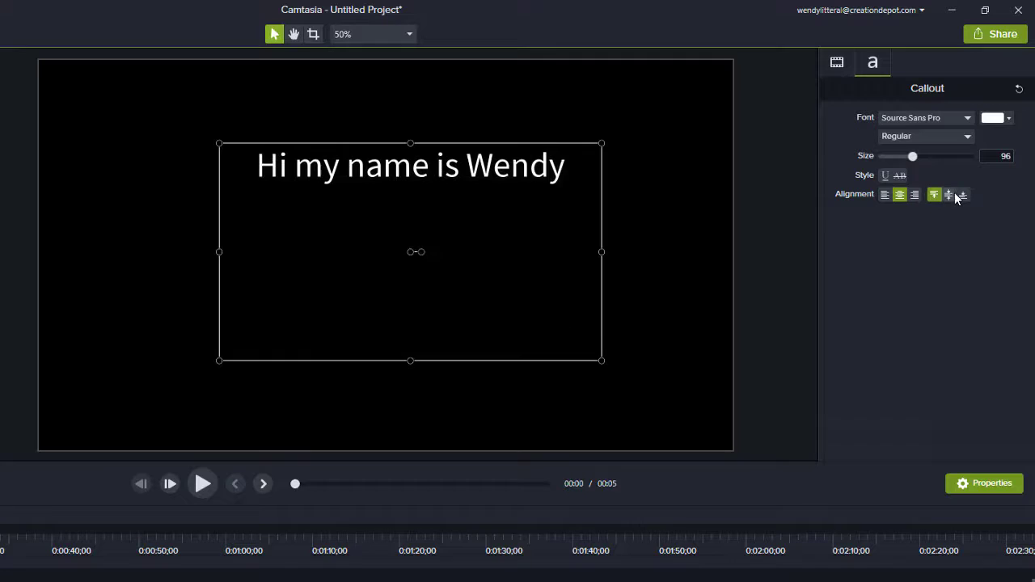
{"action": "left_click", "coordinate": [950, 195]}
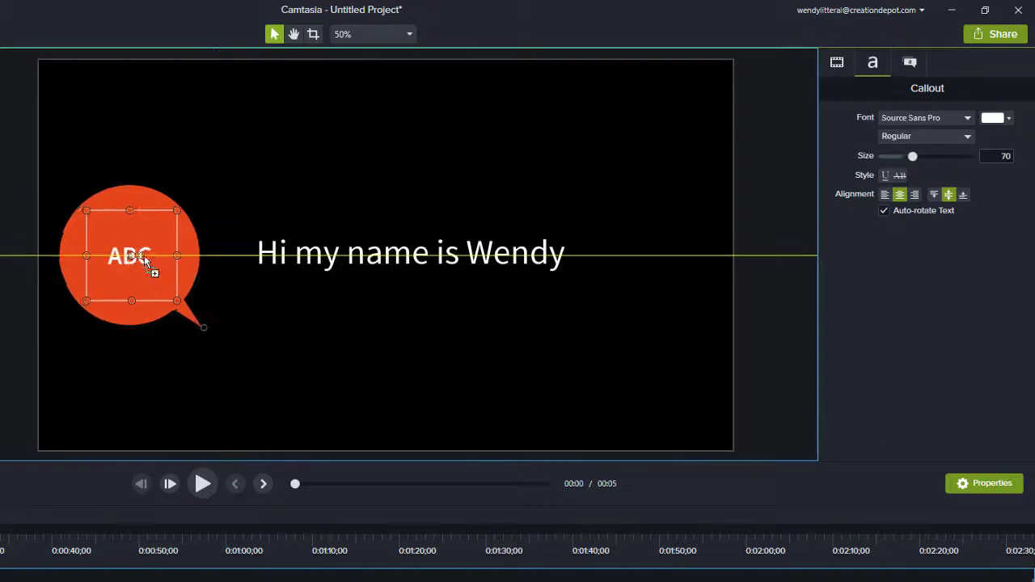
- Delete the orange ABC callout and shrink the greeting's text box from its corner
{"action": "left_click_drag", "start_coordinate": [148, 270], "coordinate": [167, 270]}
{"action": "key", "text": "Delete"}
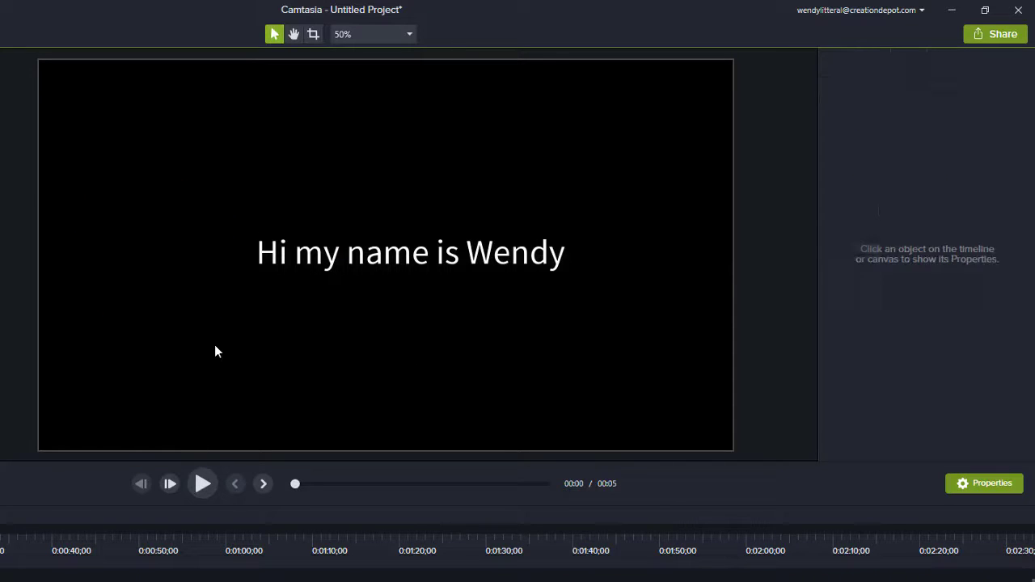
{"action": "left_click", "coordinate": [533, 253]}
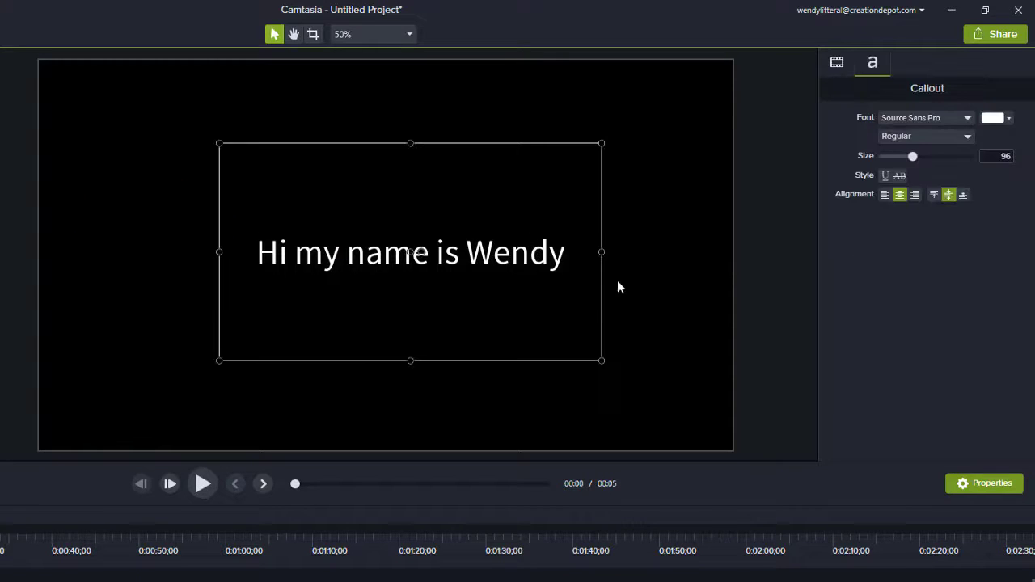
{"action": "double_click", "coordinate": [538, 259]}
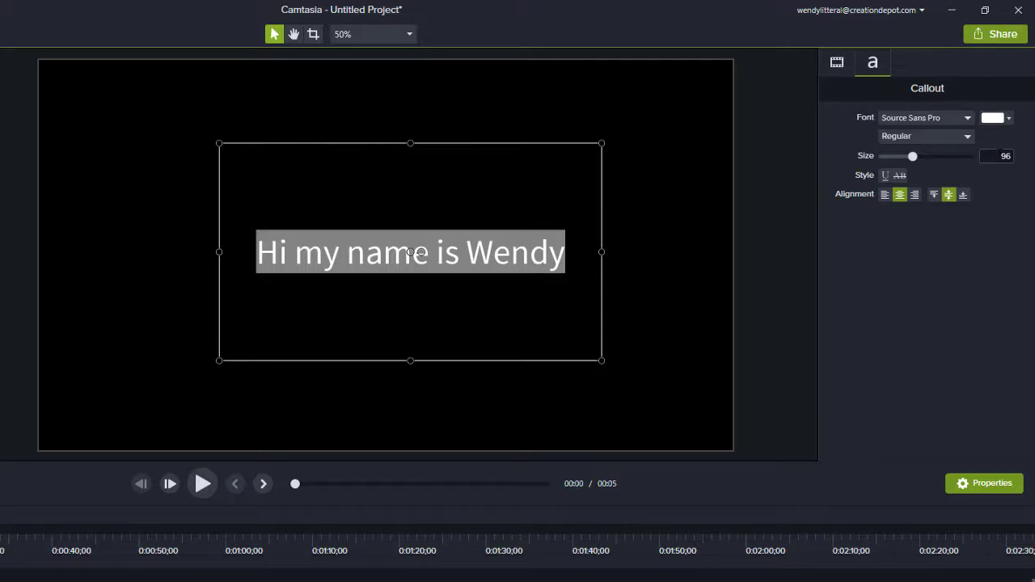
{"action": "left_click", "coordinate": [1001, 156]}
{"action": "left_click", "coordinate": [764, 268]}
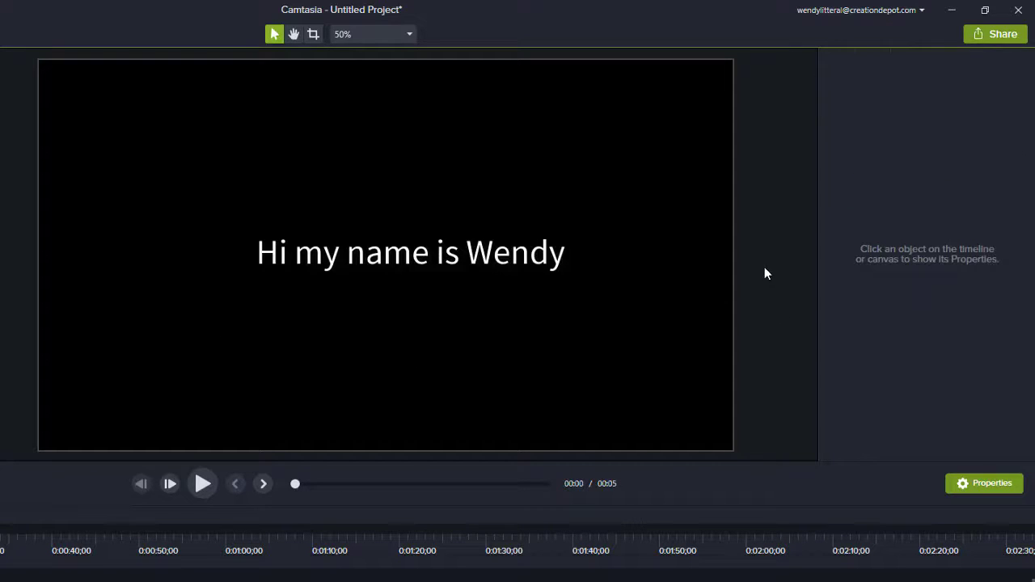
{"action": "left_click", "coordinate": [547, 256]}
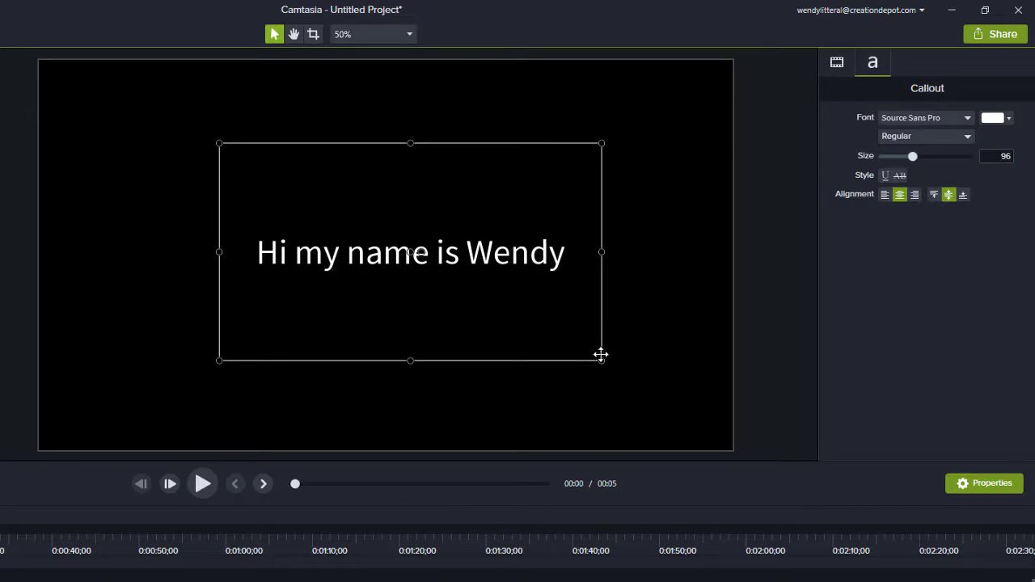
{"action": "left_click_drag", "start_coordinate": [604, 360], "coordinate": [630, 369]}
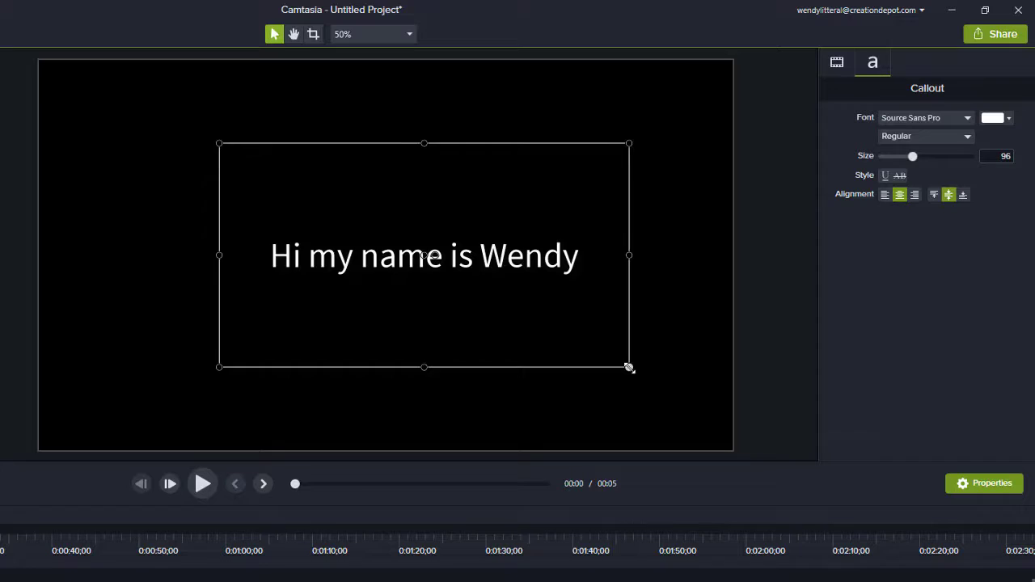
- Enlarge the greeting's text box and raise its font size to 141
{"action": "left_click_drag", "start_coordinate": [629, 369], "coordinate": [694, 422]}
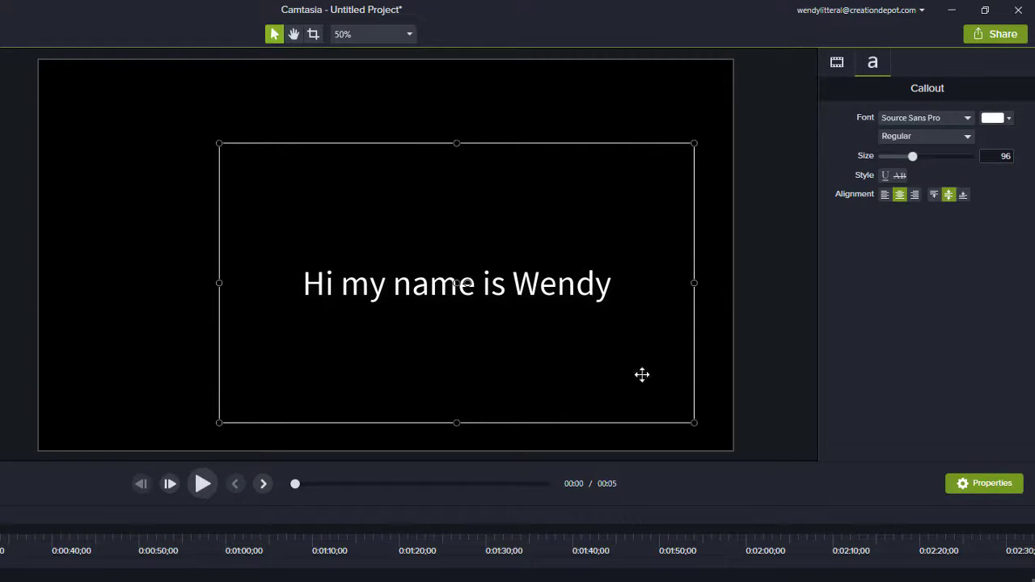
{"action": "double_click", "coordinate": [581, 285]}
{"action": "mouse_move", "coordinate": [924, 156]}
{"action": "left_mouse_down"}
{"action": "mouse_move", "coordinate": [962, 161]}
{"action": "mouse_move", "coordinate": [923, 157]}
{"action": "mouse_move", "coordinate": [931, 160]}
{"action": "left_mouse_up"}
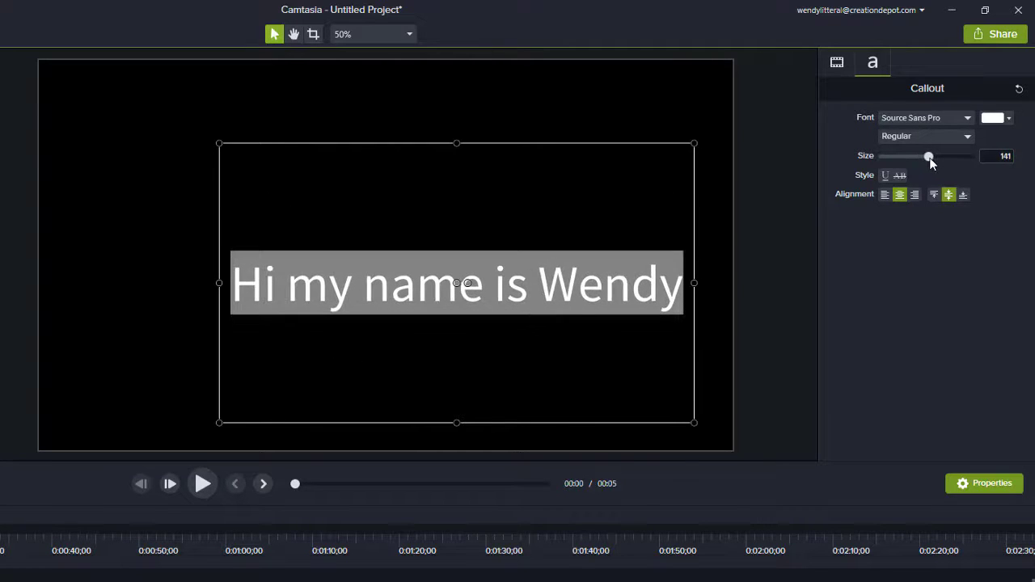
{"action": "left_click", "coordinate": [795, 258]}
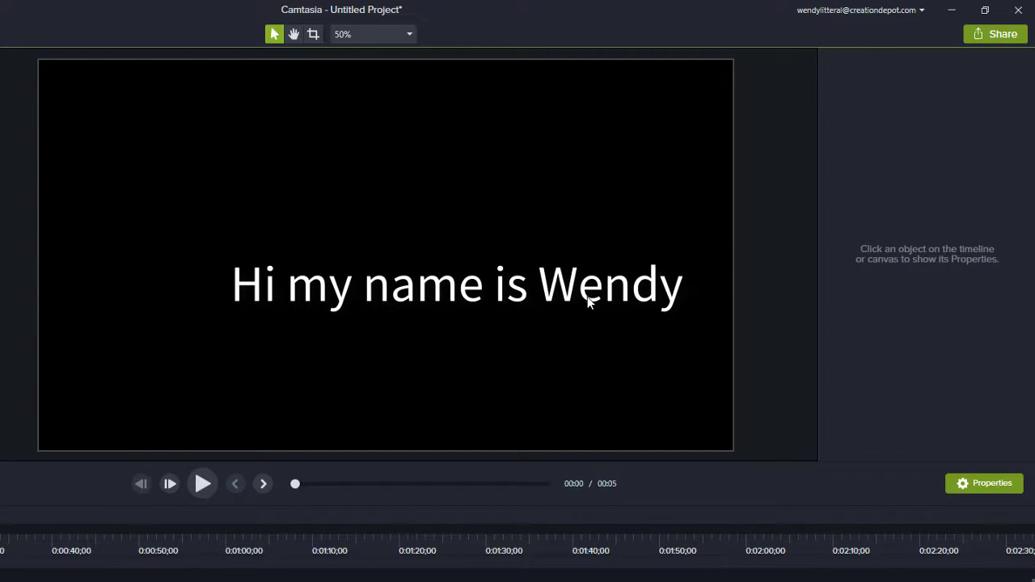
- Move the greeting up and left, then add a yellow cloud callout beneath it
{"action": "left_click_drag", "start_coordinate": [599, 294], "coordinate": [527, 265]}
{"action": "double_click", "coordinate": [527, 265]}
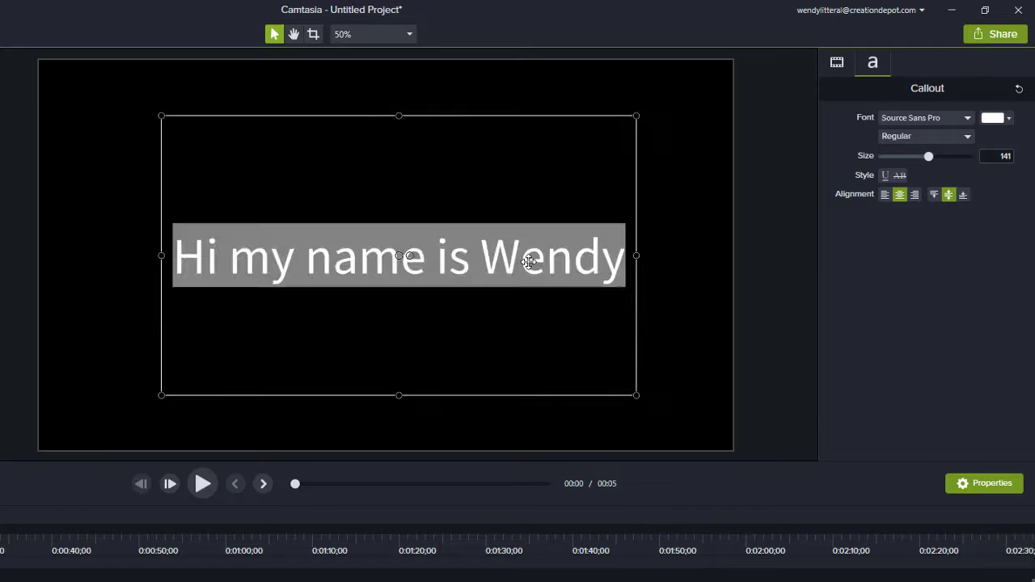
{"action": "left_click", "coordinate": [686, 266]}
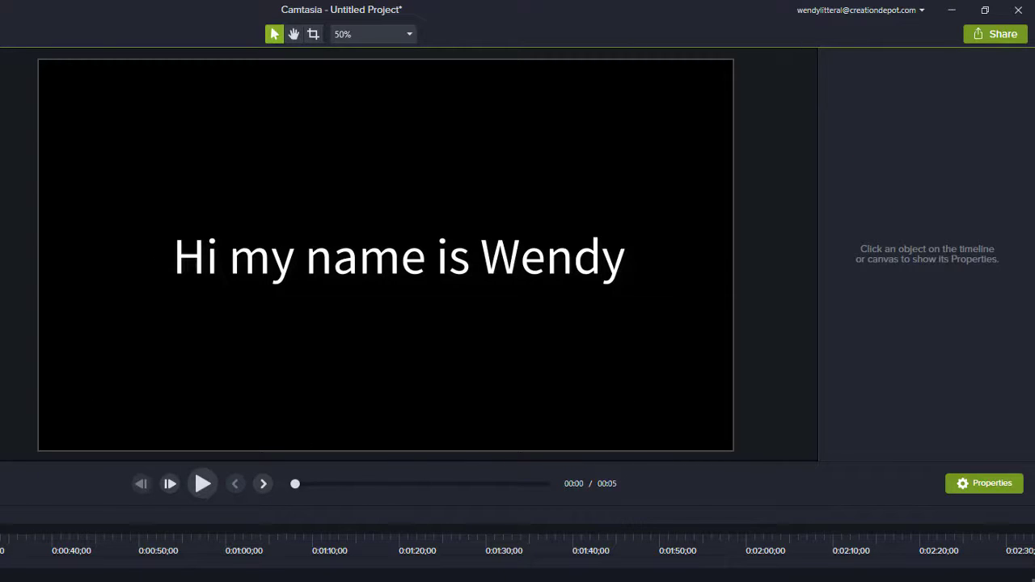
{"action": "left_click_drag", "start_coordinate": [0, 339], "coordinate": [250, 359]}
- Type 'hi' in the yellow cloud, try resizing it and aiming its tail lower left, then delete it
{"action": "double_click", "coordinate": [252, 344]}
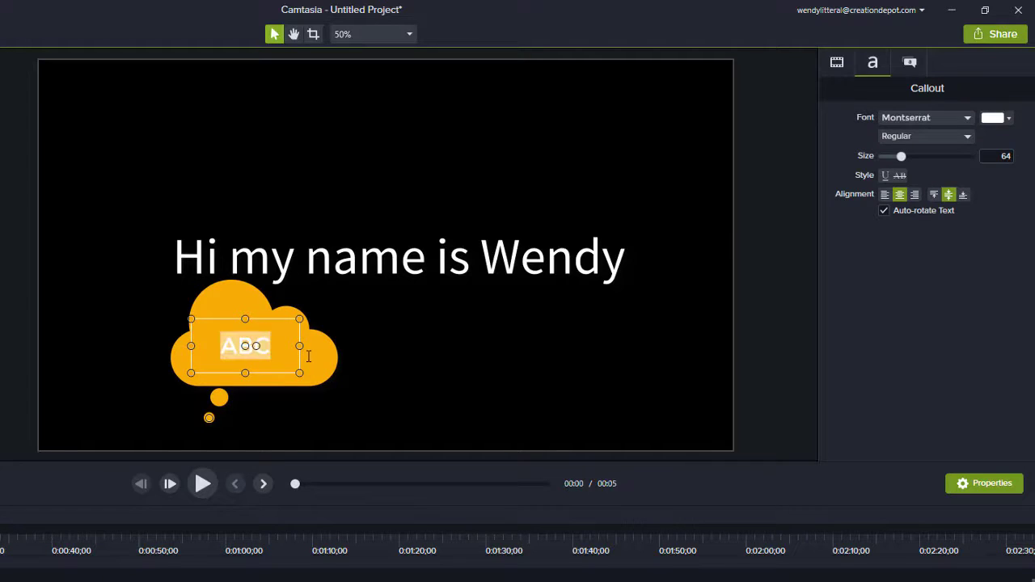
{"action": "type", "text": "hi"}
{"action": "left_click", "coordinate": [423, 351]}
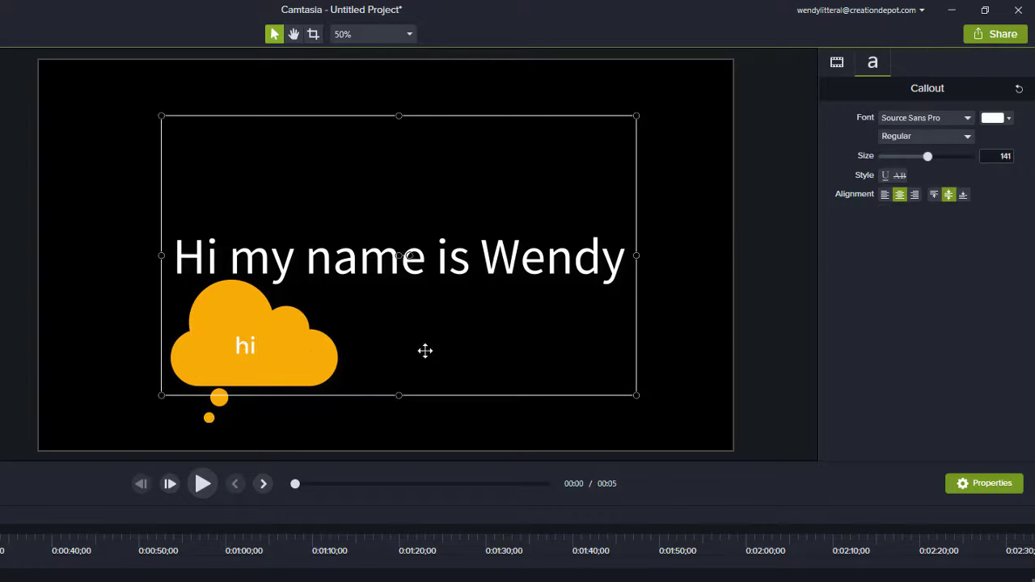
{"action": "left_click", "coordinate": [209, 418]}
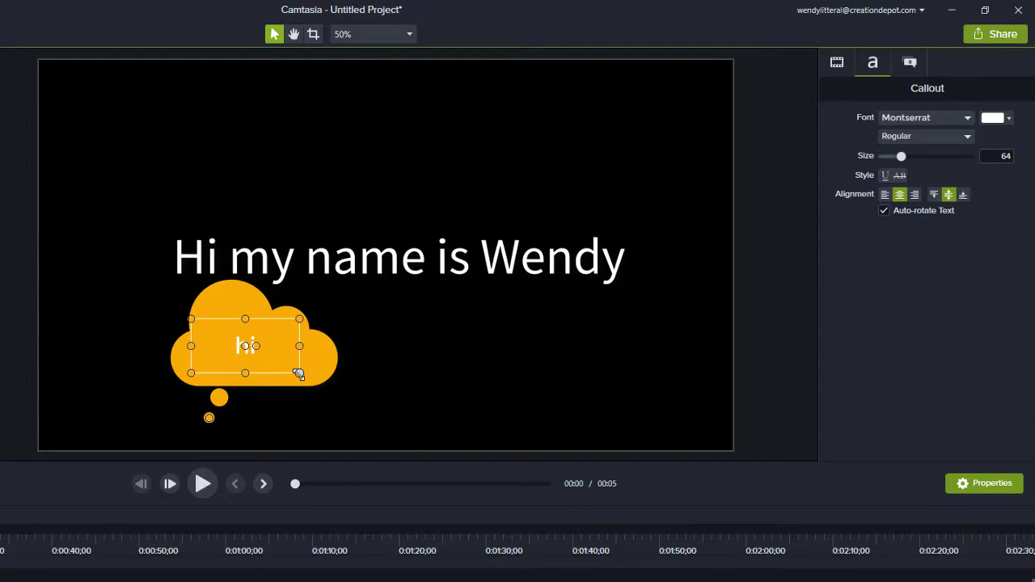
{"action": "mouse_move", "coordinate": [299, 373]}
{"action": "left_mouse_down"}
{"action": "mouse_move", "coordinate": [204, 363]}
{"action": "mouse_move", "coordinate": [234, 365]}
{"action": "mouse_move", "coordinate": [273, 397]}
{"action": "mouse_move", "coordinate": [338, 422]}
{"action": "mouse_move", "coordinate": [463, 436]}
{"action": "mouse_move", "coordinate": [304, 387]}
{"action": "left_mouse_up"}
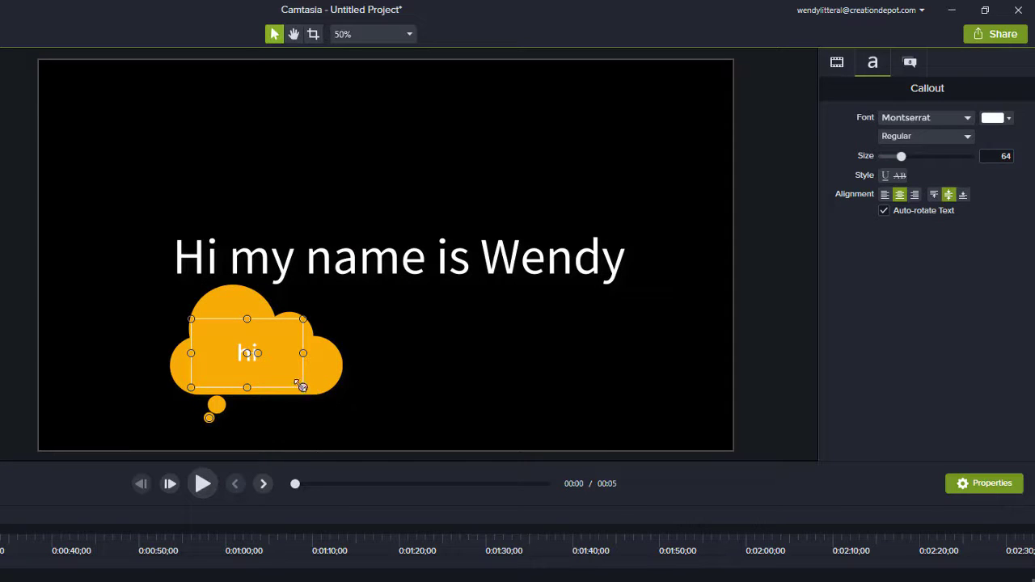
{"action": "left_click_drag", "start_coordinate": [303, 387], "coordinate": [319, 352]}
{"action": "left_click_drag", "start_coordinate": [210, 419], "coordinate": [139, 432]}
{"action": "mouse_move", "coordinate": [320, 352]}
{"action": "left_mouse_down"}
{"action": "mouse_move", "coordinate": [497, 393]}
{"action": "mouse_move", "coordinate": [397, 347]}
{"action": "mouse_move", "coordinate": [333, 337]}
{"action": "left_mouse_up"}
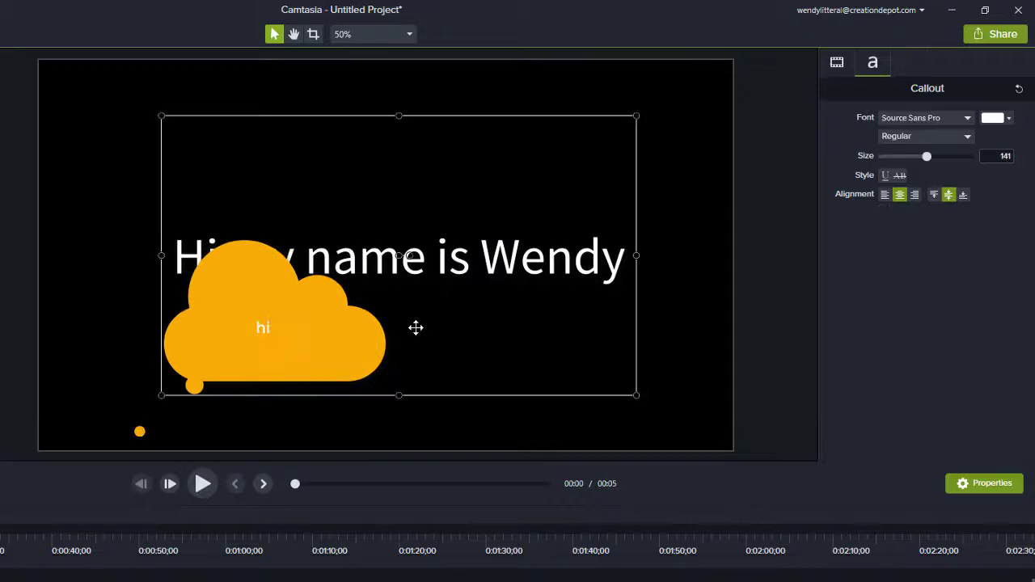
{"action": "key", "text": "Delete"}
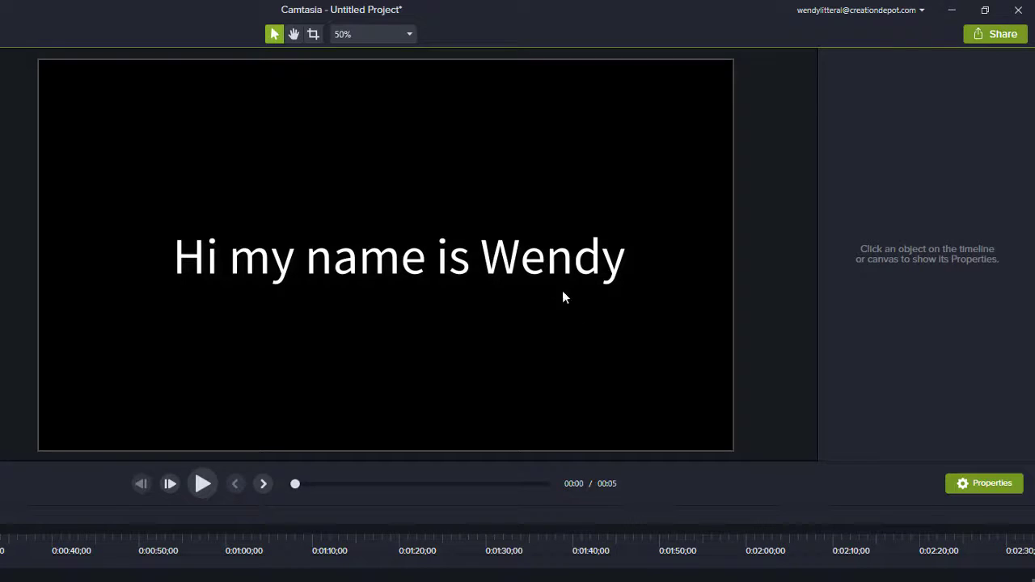
- Delete the 'Hi my name is Wendy' greeting callout from the canvas
{"action": "left_click", "coordinate": [532, 261]}
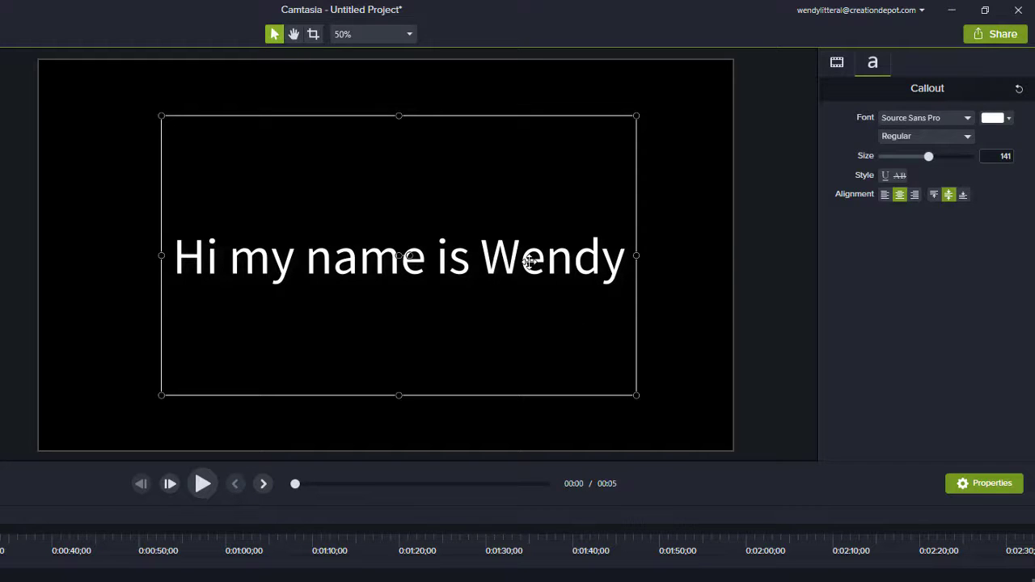
{"action": "key", "text": "Delete"}
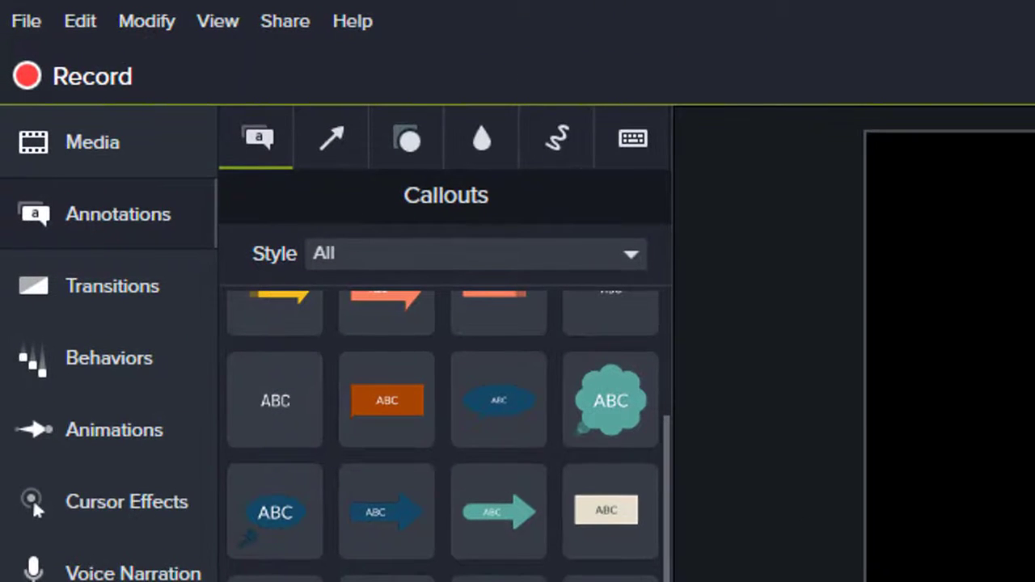
- Place the Library's basictext-01-91 lower third (Motion Graphics - Lower Thirds) near the canvas top
{"action": "left_click", "coordinate": [121, 156]}
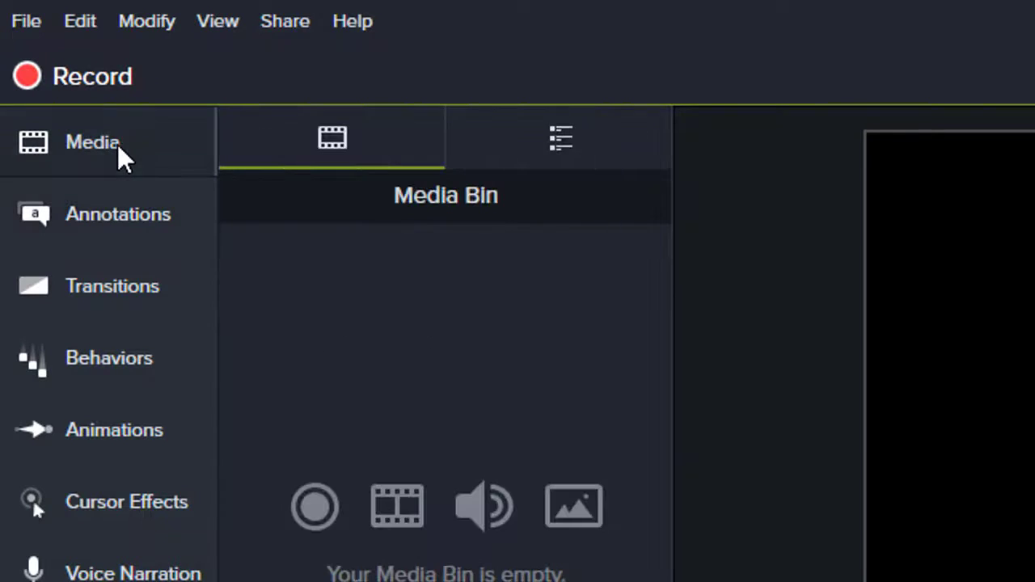
{"action": "left_click", "coordinate": [577, 151]}
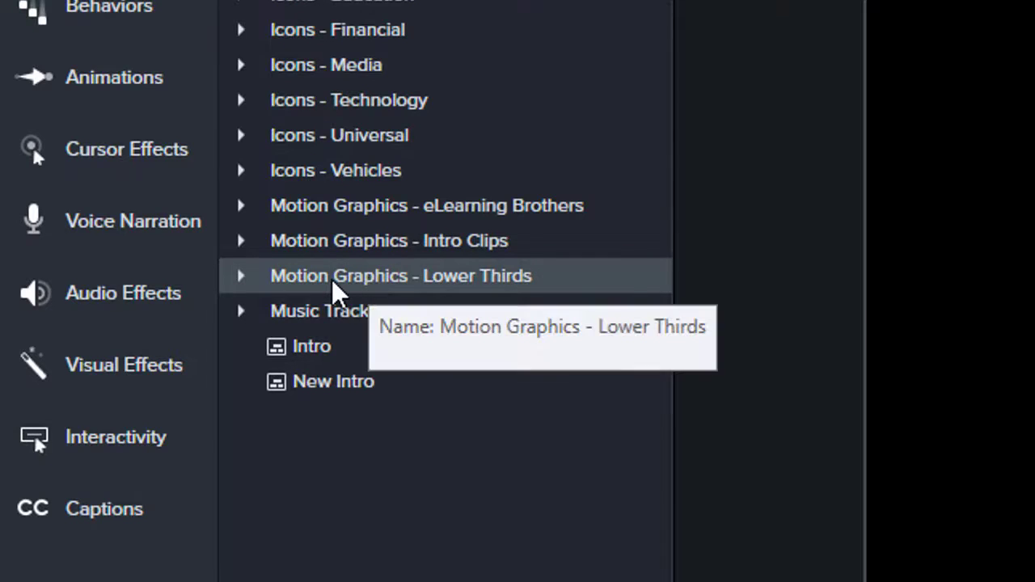
{"action": "left_click", "coordinate": [232, 267]}
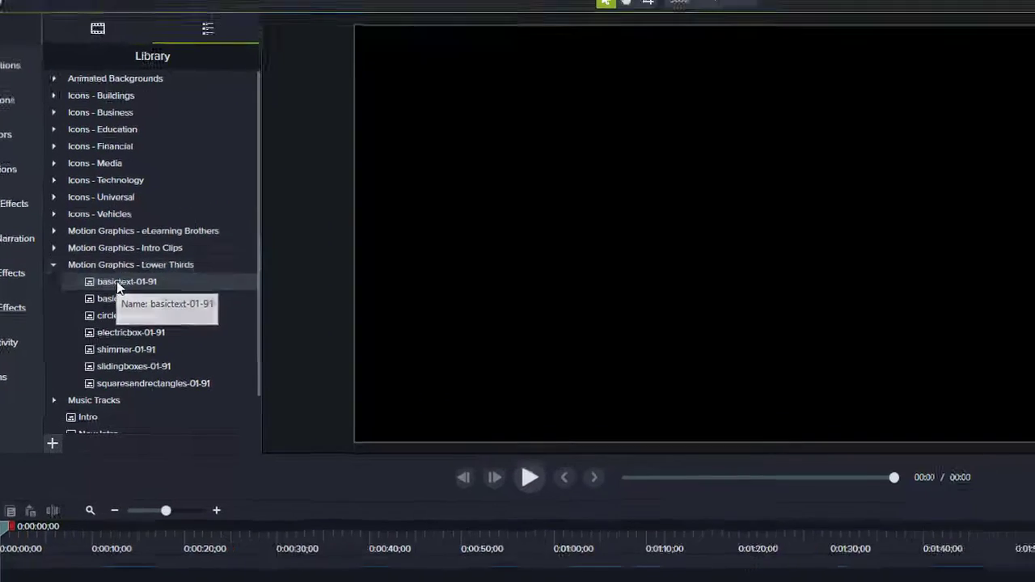
{"action": "left_click_drag", "start_coordinate": [206, 182], "coordinate": [904, 109]}
{"action": "left_click_drag", "start_coordinate": [576, 257], "coordinate": [544, 154]}
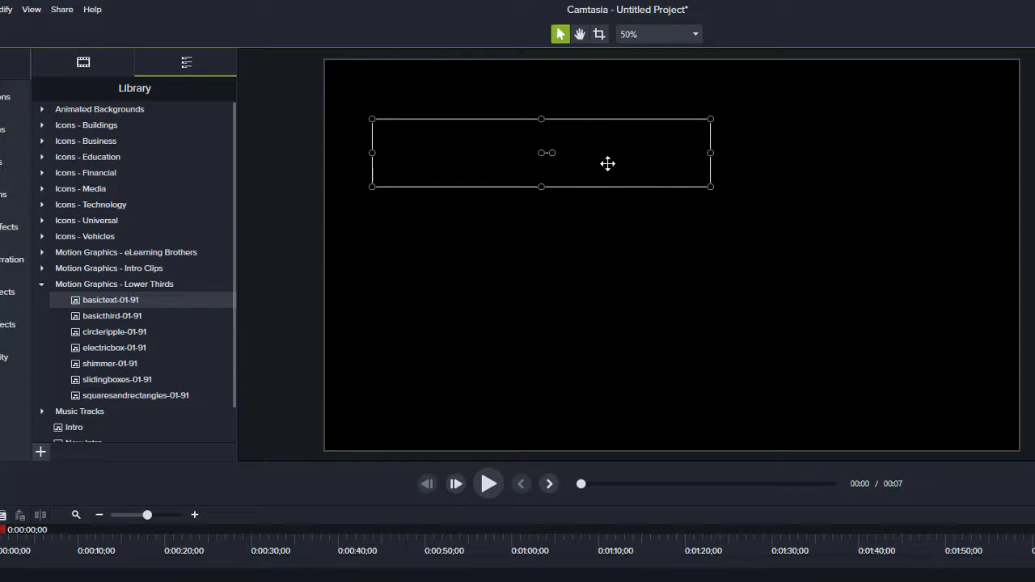
- Play the basictext animation and pause once the 'TechSmith' / 'Camtasia' title is fully shown
{"action": "key", "text": "space"}
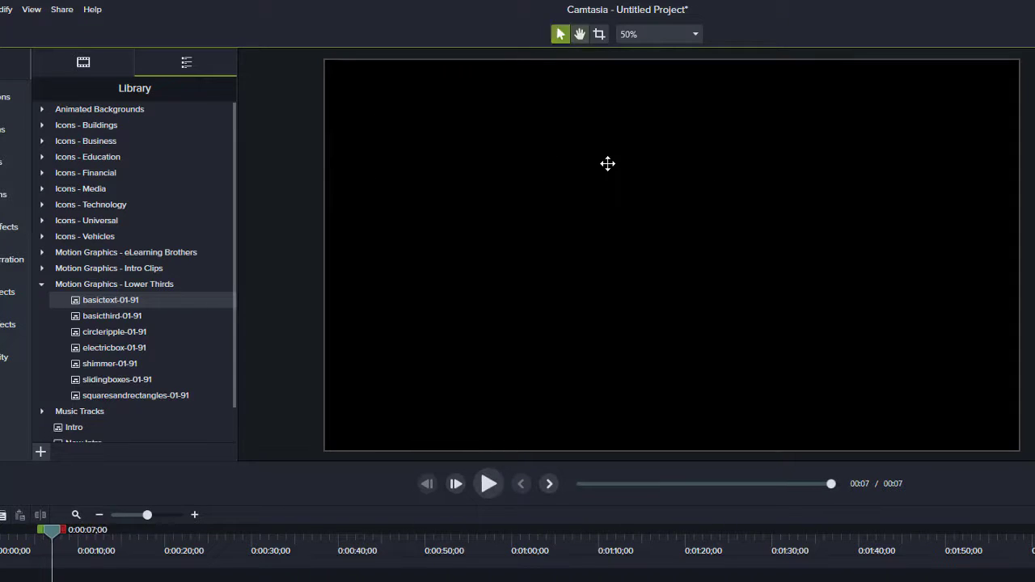
{"action": "key", "text": "space"}
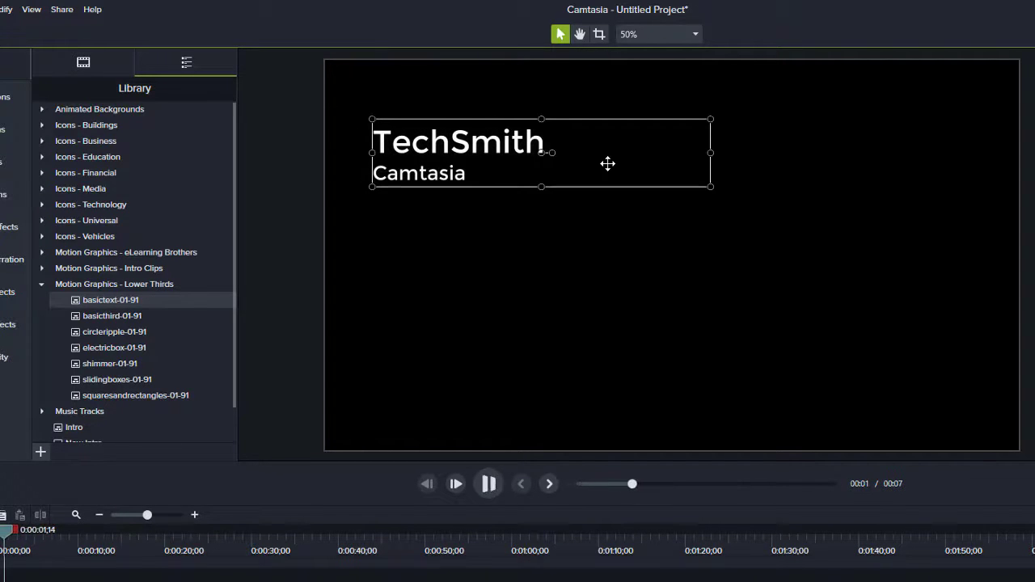
{"action": "key", "text": "space"}
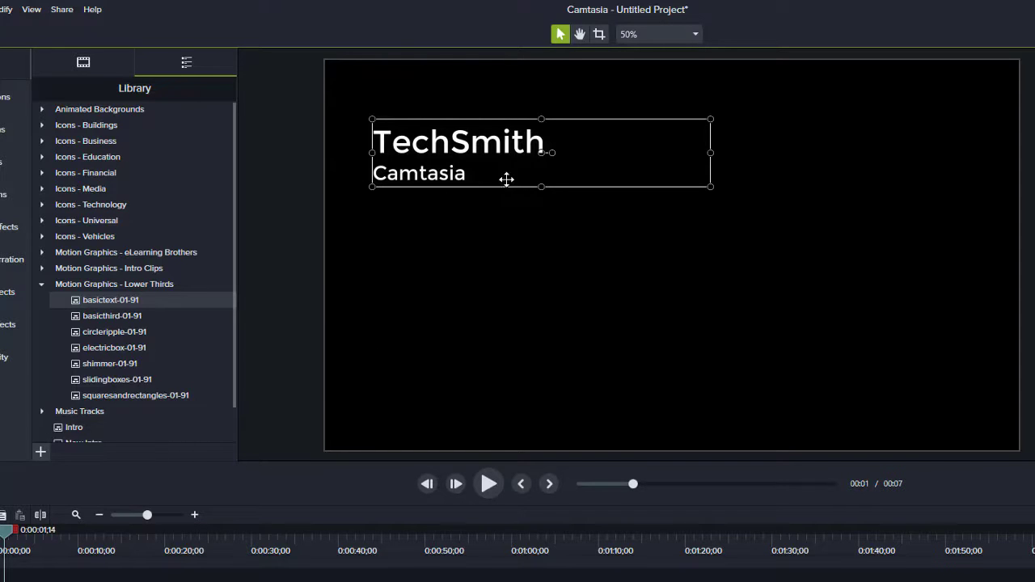
- Replace the lower third's 'TechSmith' title text with the presenter's full name
{"action": "left_click", "coordinate": [304, 235]}
{"action": "left_click", "coordinate": [461, 145]}
{"action": "left_click", "coordinate": [462, 143]}
{"action": "double_click", "coordinate": [466, 142]}
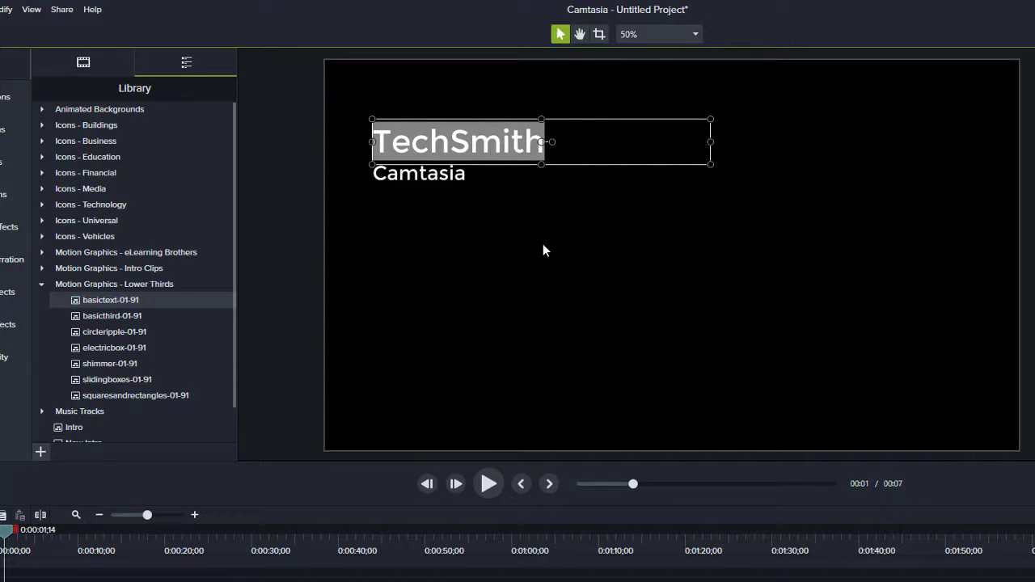
{"action": "left_click", "coordinate": [527, 153]}
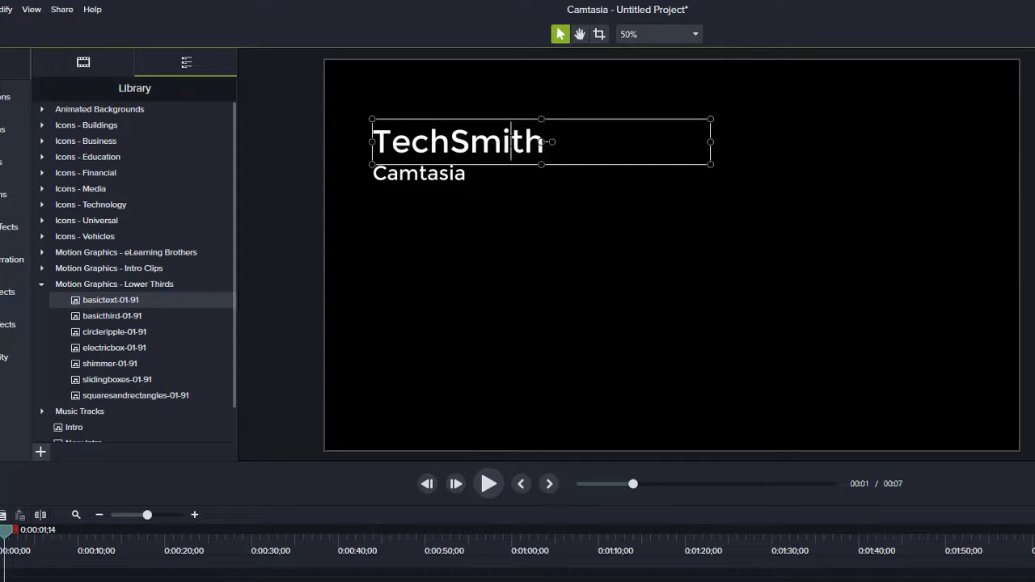
{"action": "double_click", "coordinate": [527, 152]}
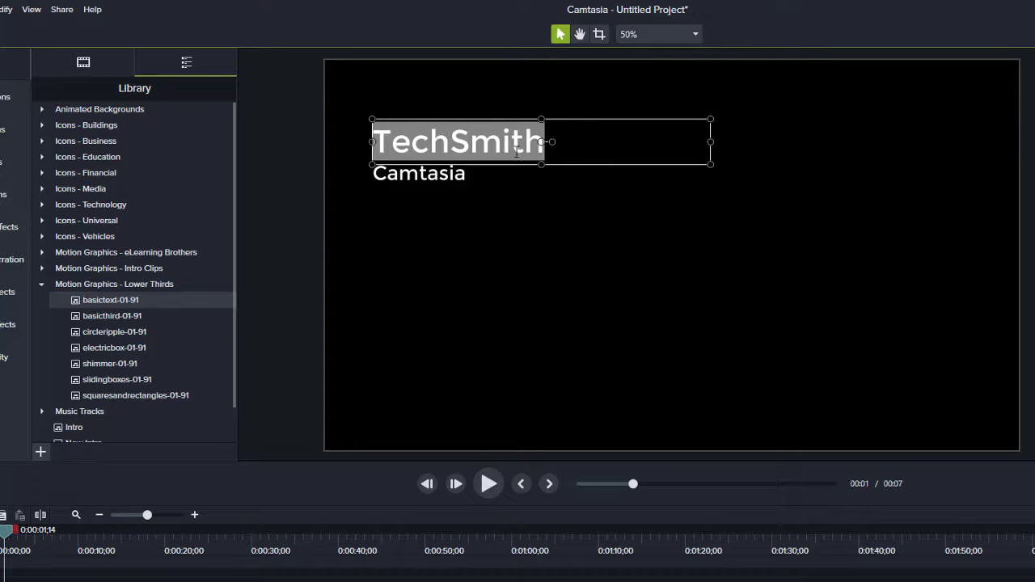
{"action": "type", "text": "Wendy Litteral"}
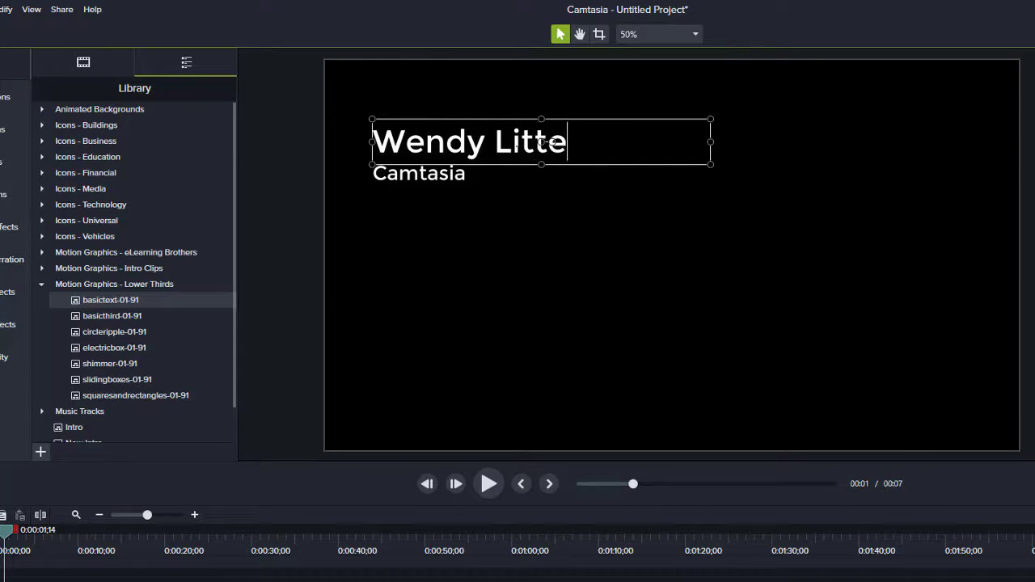
- Change the 'Camtasia' subtitle to 'CreationDepot' and deselect the text
{"action": "left_click", "coordinate": [455, 172]}
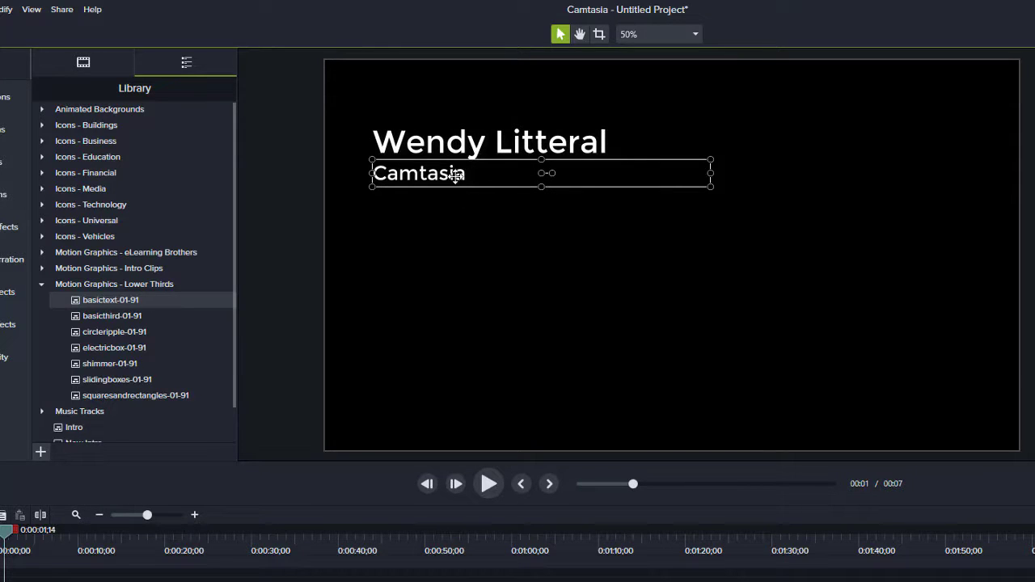
{"action": "double_click", "coordinate": [456, 172]}
{"action": "type", "text": "CreationDepot"}
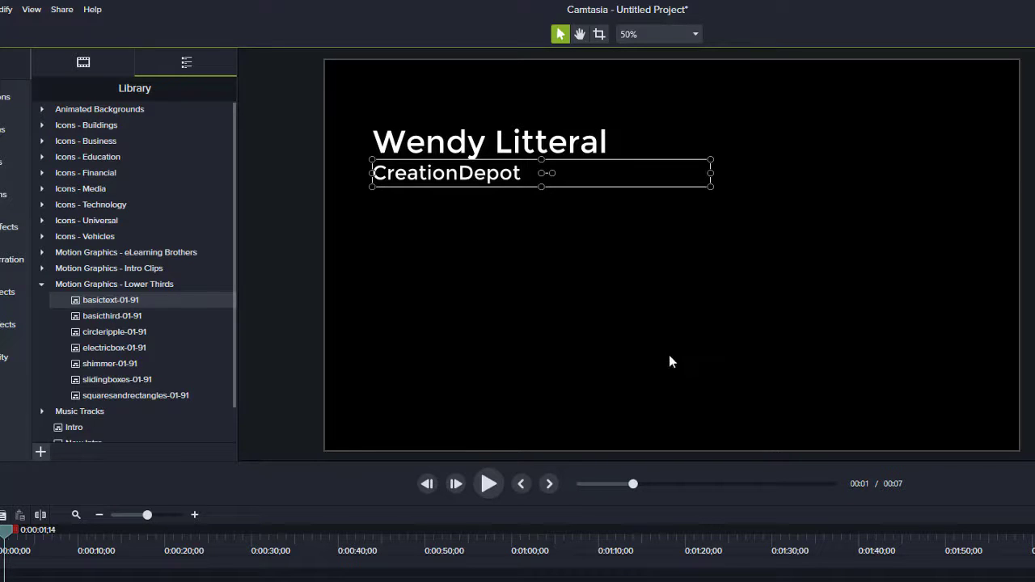
{"action": "left_click", "coordinate": [669, 256]}
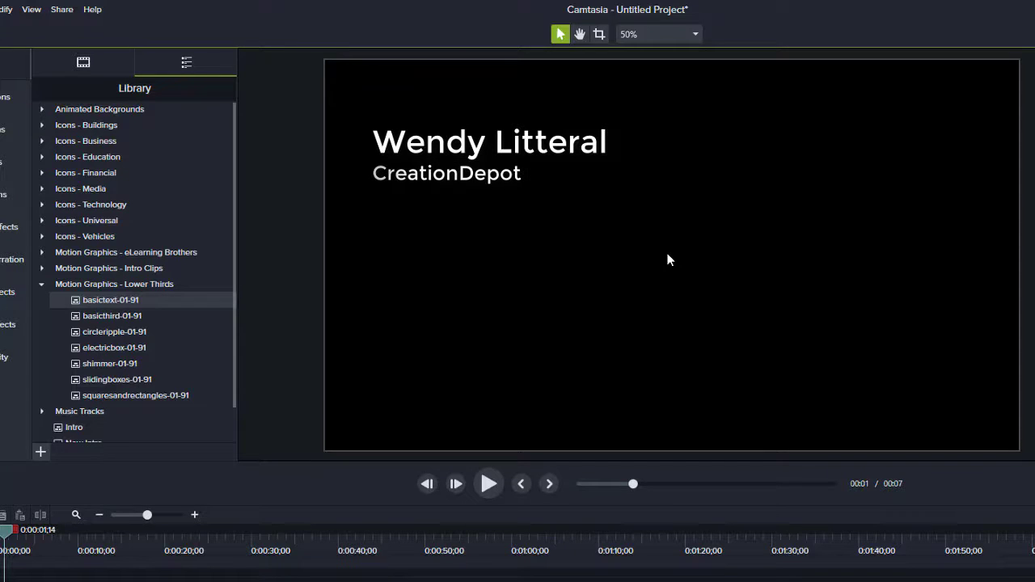
{"action": "left_click", "coordinate": [2, 538]}
{"action": "key", "text": "space"}
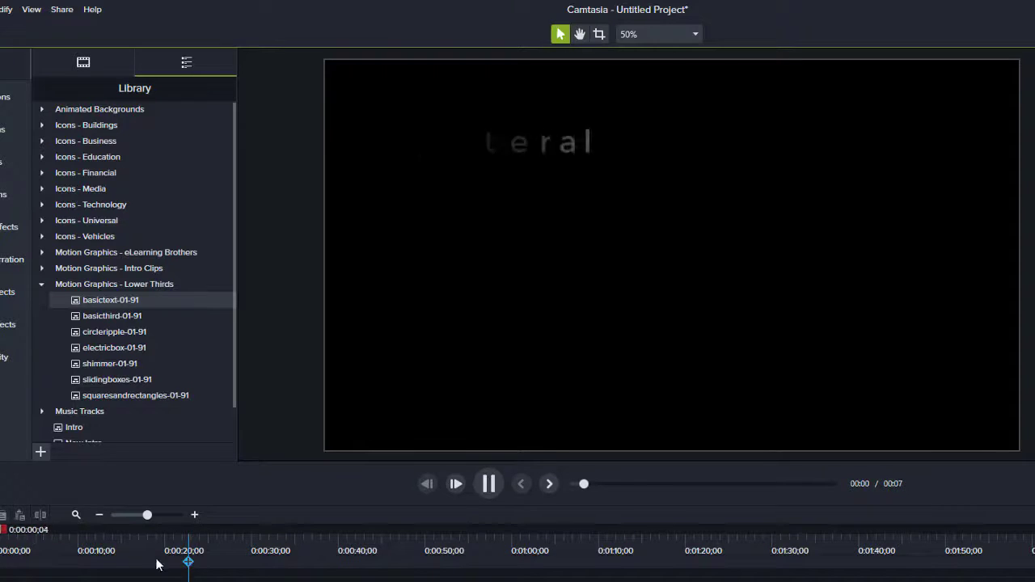
{"action": "left_click", "coordinate": [488, 483]}
{"action": "left_click_drag", "start_coordinate": [130, 316], "coordinate": [606, 316]}
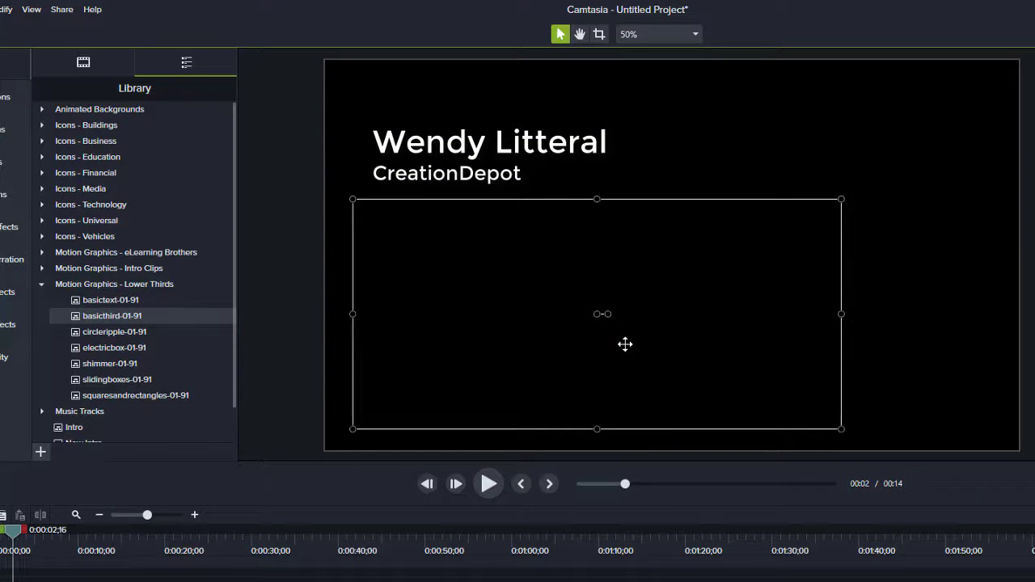
{"action": "key", "text": "h"}
{"action": "key", "text": "space"}
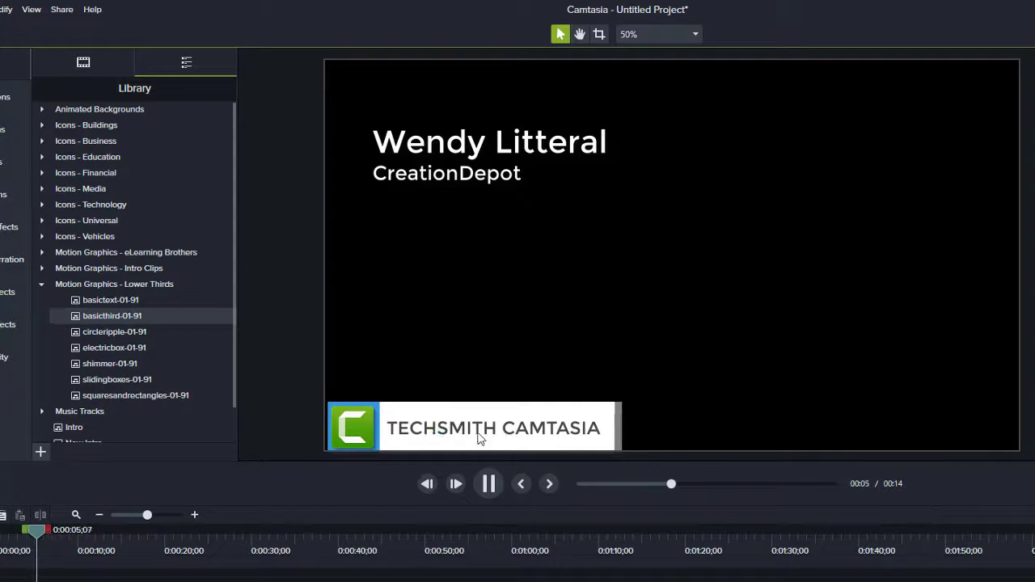
{"action": "left_click", "coordinate": [571, 448]}
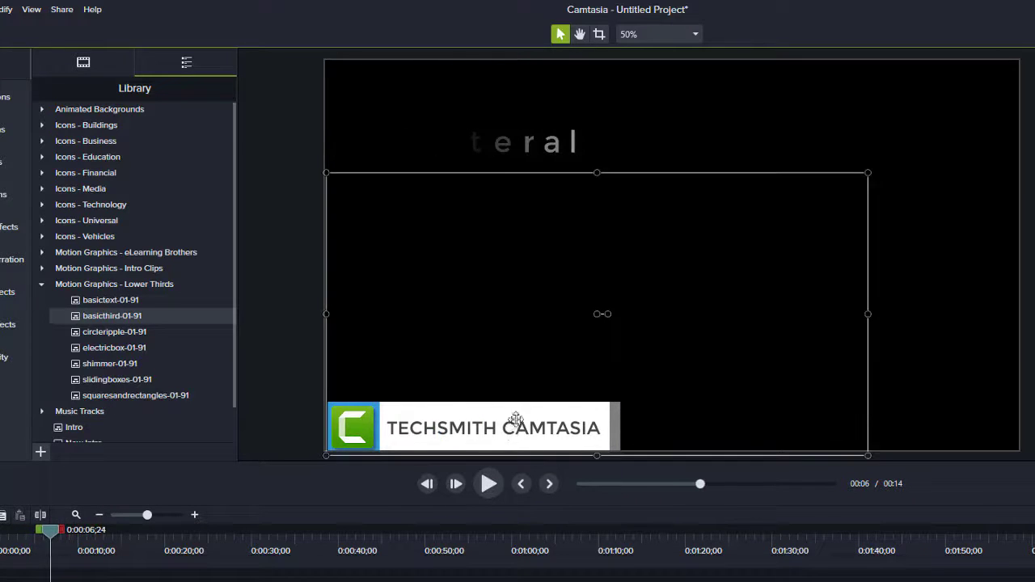
{"action": "left_click_drag", "start_coordinate": [510, 421], "coordinate": [538, 364]}
{"action": "key", "text": "Delete"}
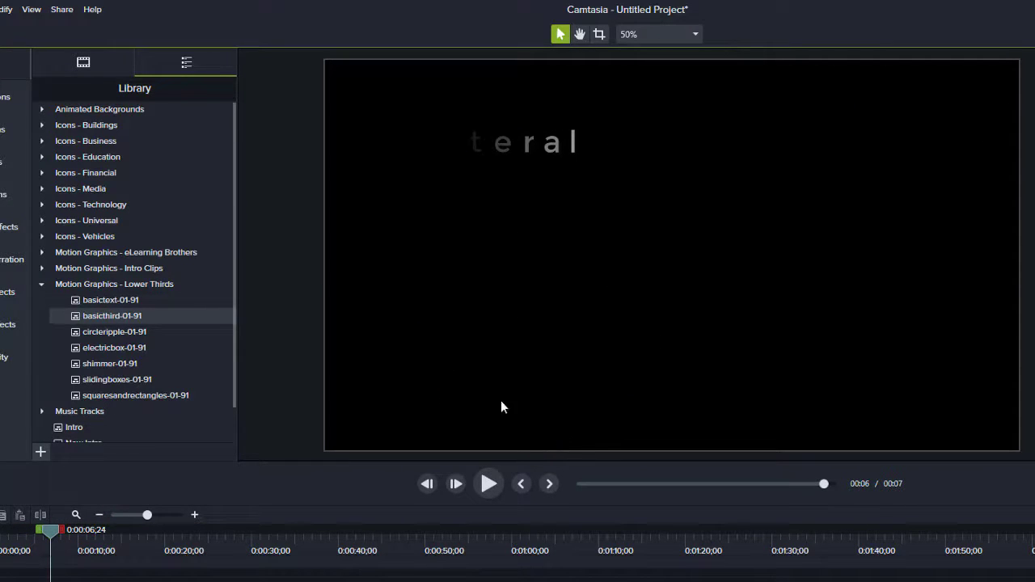
{"action": "left_click_drag", "start_coordinate": [106, 336], "coordinate": [654, 259]}
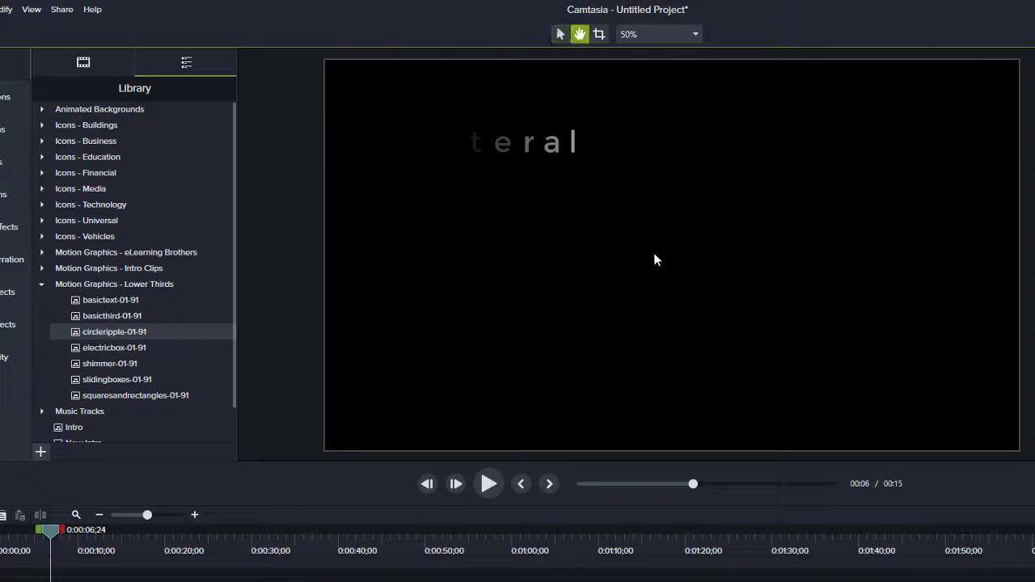
{"action": "key", "text": "space"}
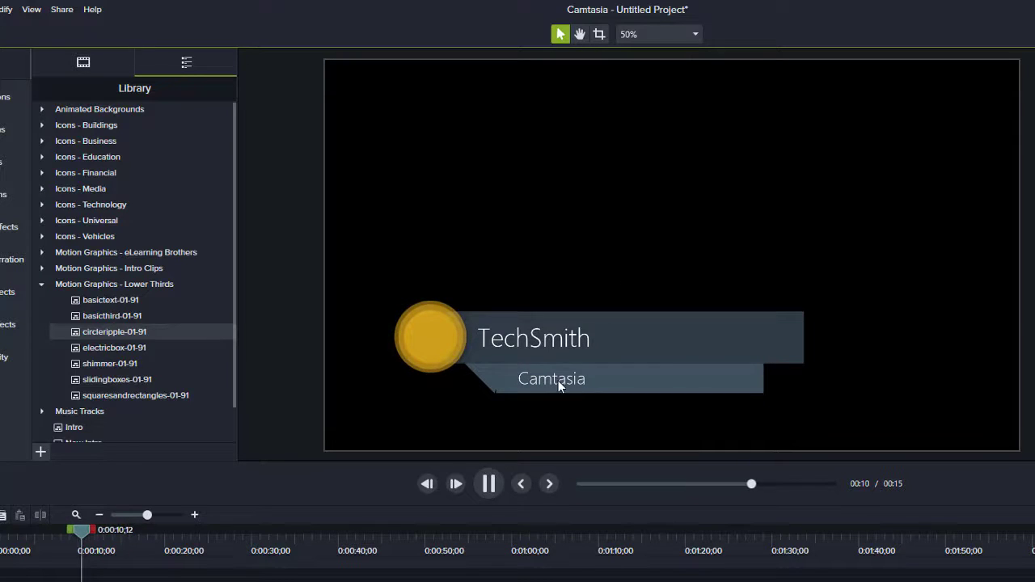
{"action": "left_click", "coordinate": [559, 381]}
{"action": "left_click", "coordinate": [557, 380]}
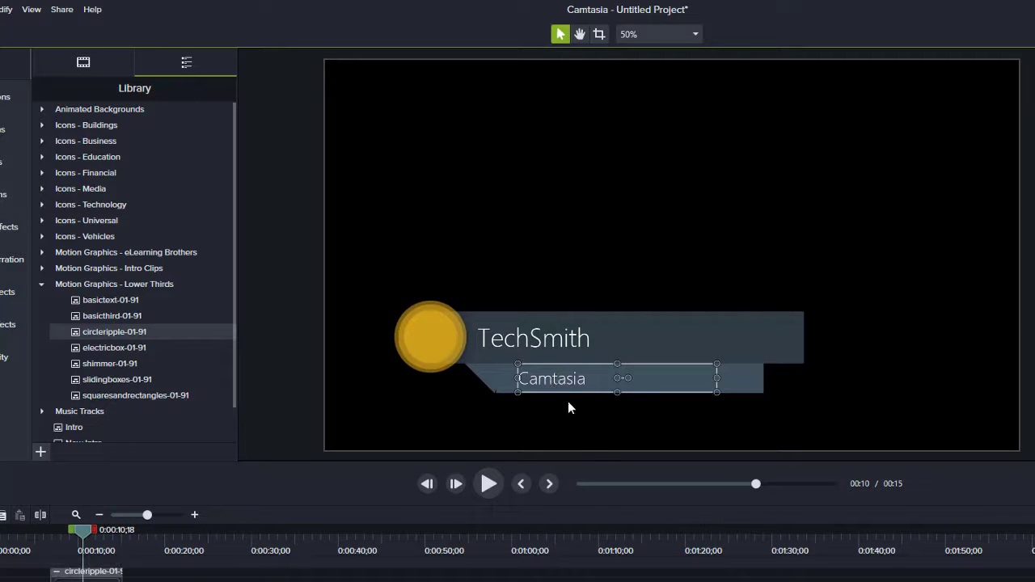
{"action": "double_click", "coordinate": [568, 380]}
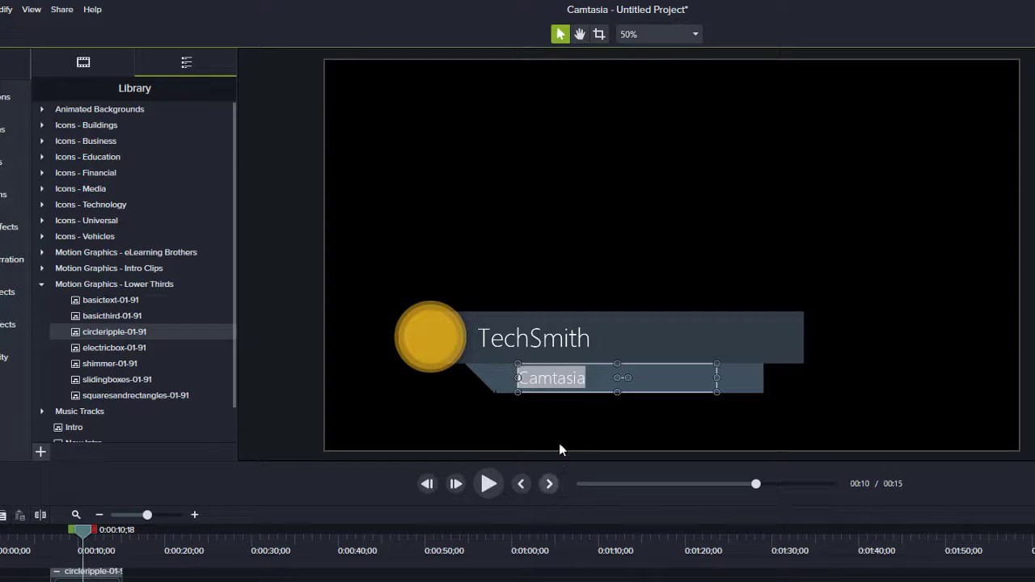
{"action": "left_click", "coordinate": [557, 416]}
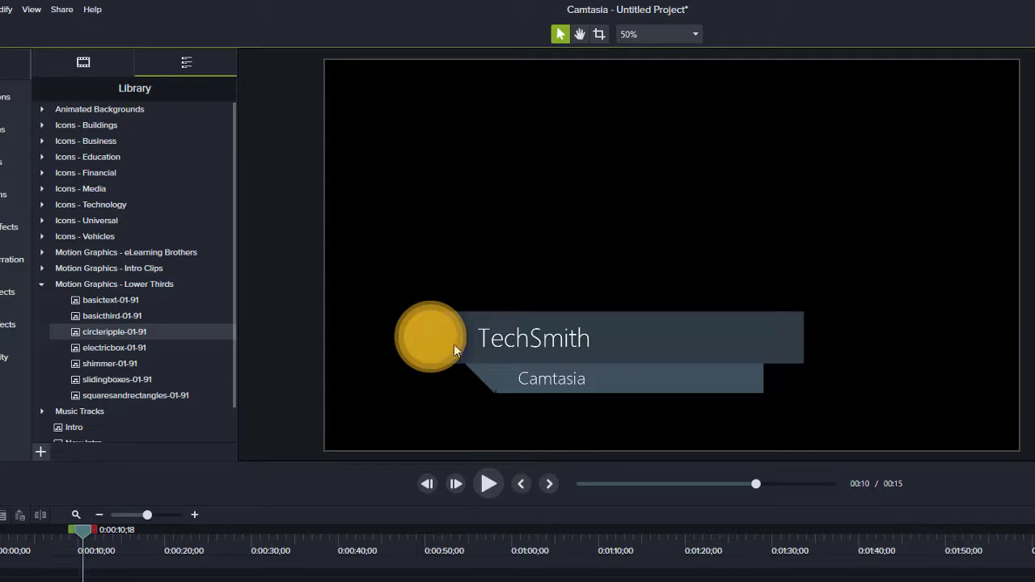
{"action": "left_click", "coordinate": [543, 385]}
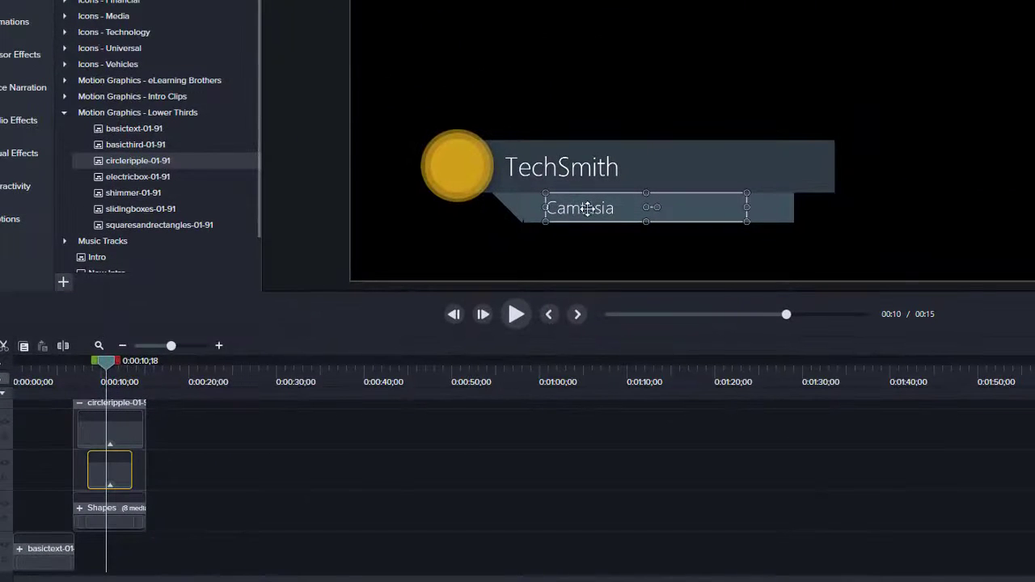
{"action": "double_click", "coordinate": [587, 209]}
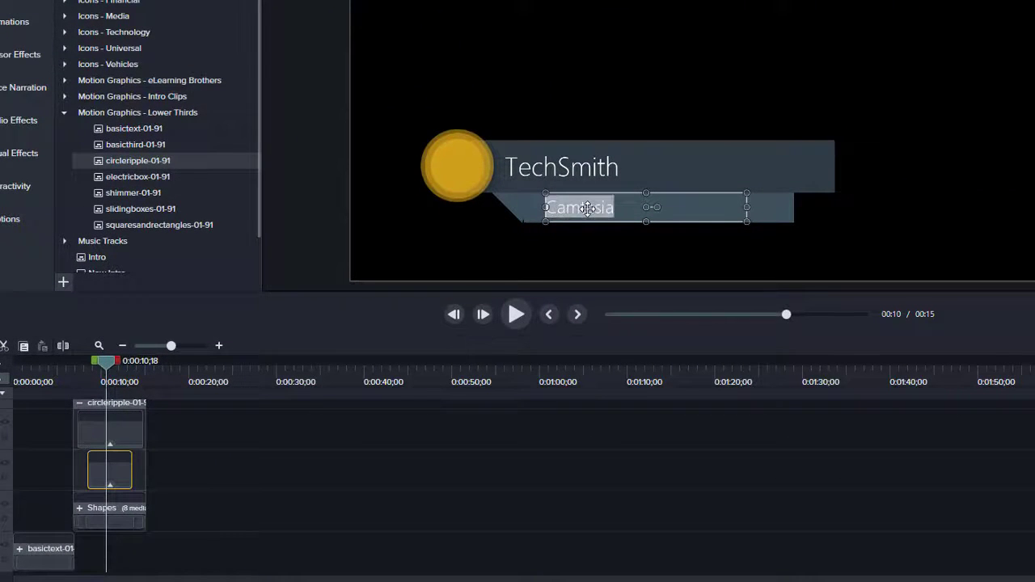
{"action": "left_click", "coordinate": [737, 126]}
{"action": "left_click", "coordinate": [723, 148]}
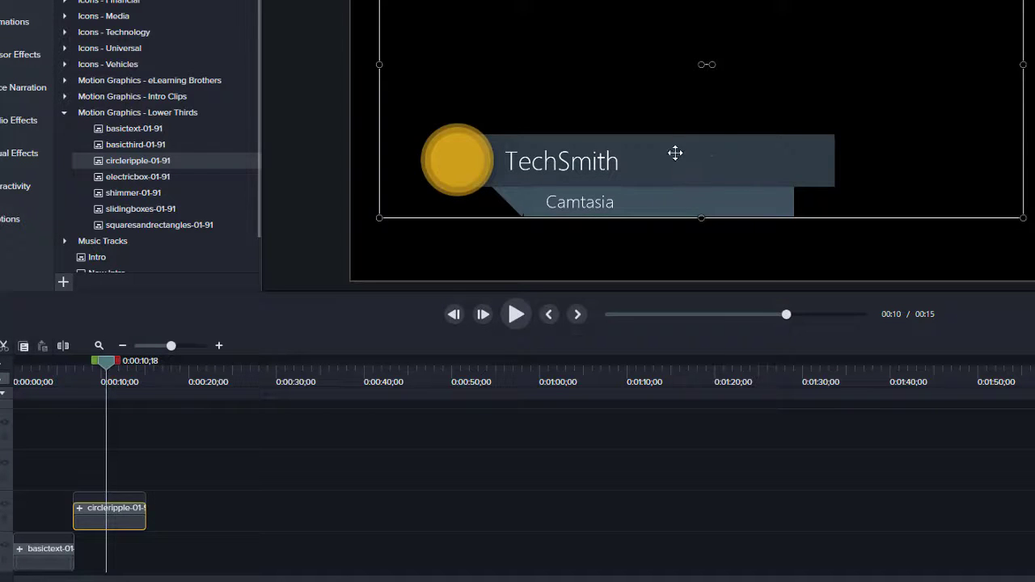
{"action": "key", "text": "Delete"}
- Drag squaresandrectangles-01-91 onto the canvas, preview it, and check its green logo tile
{"action": "left_click_drag", "start_coordinate": [146, 226], "coordinate": [685, 110]}
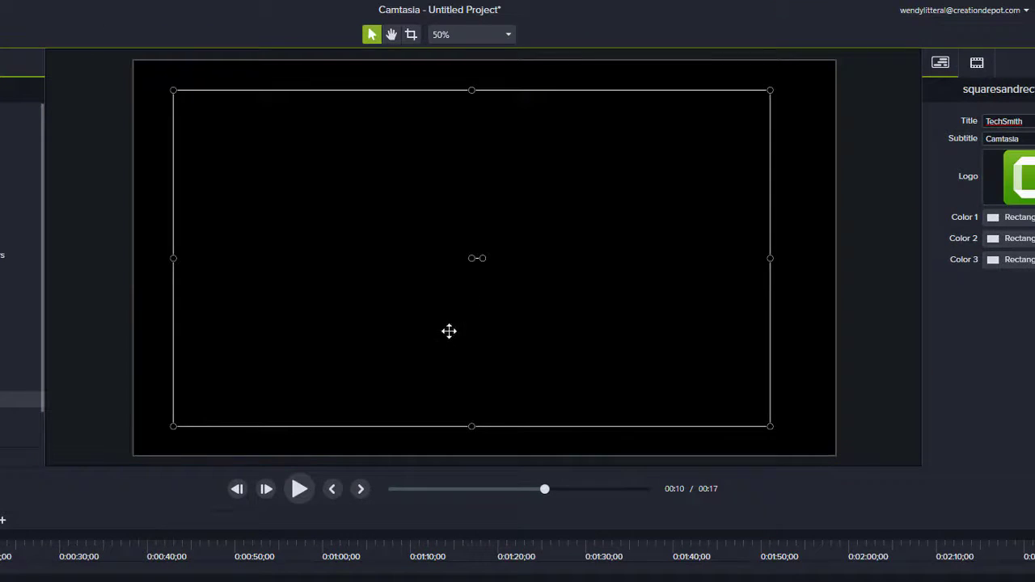
{"action": "key", "text": "space"}
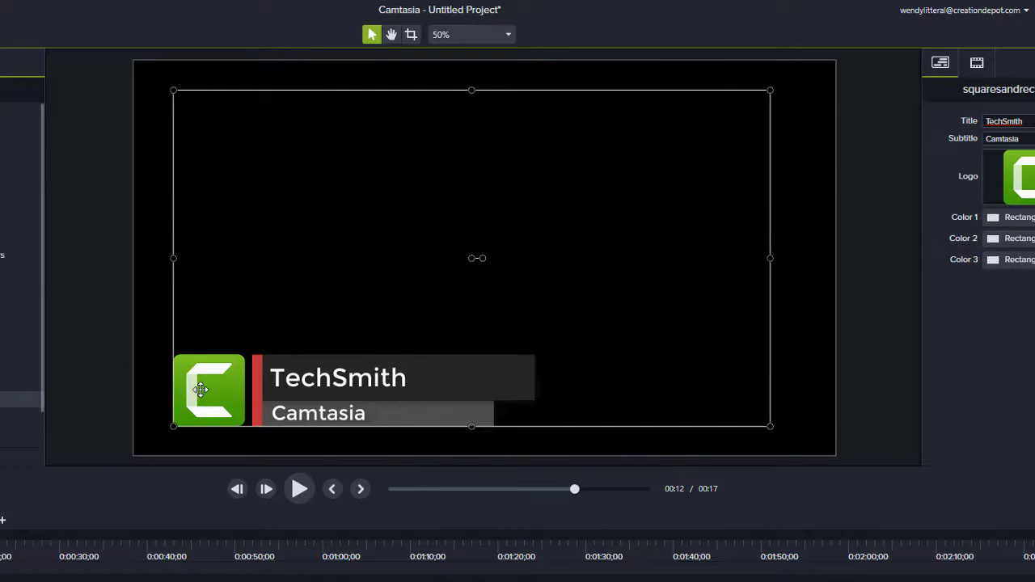
{"action": "left_click", "coordinate": [214, 392]}
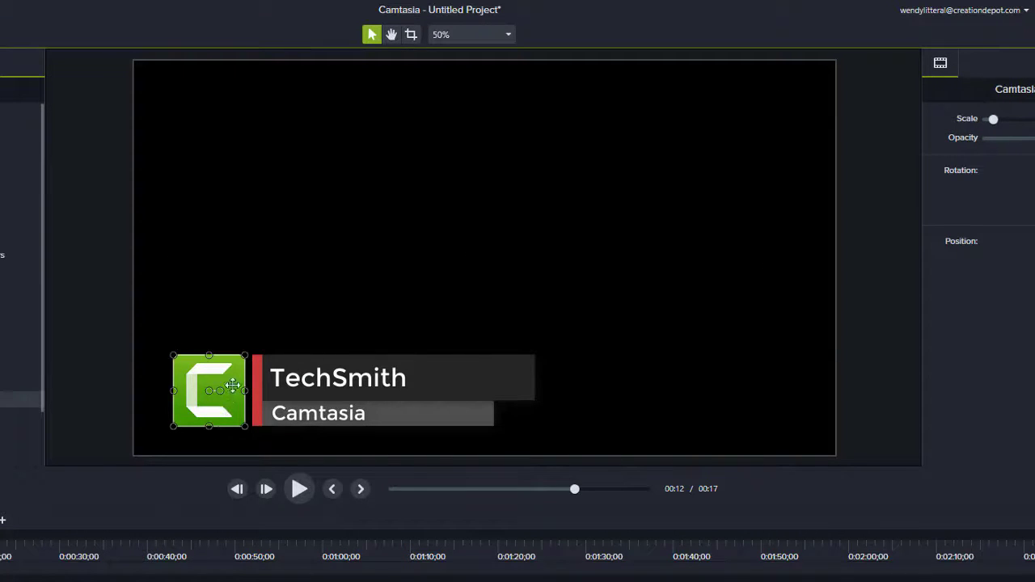
{"action": "left_click", "coordinate": [160, 309]}
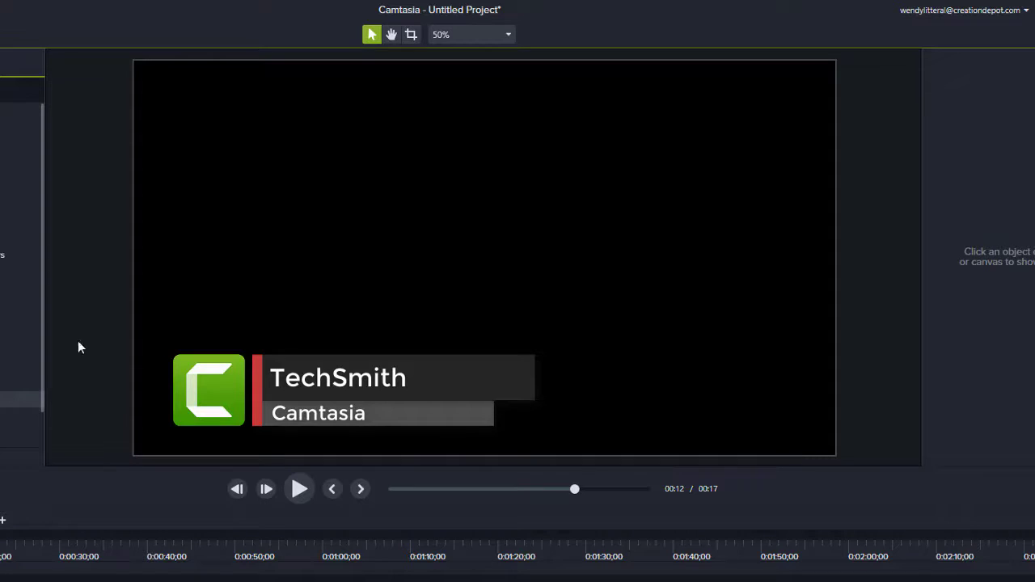